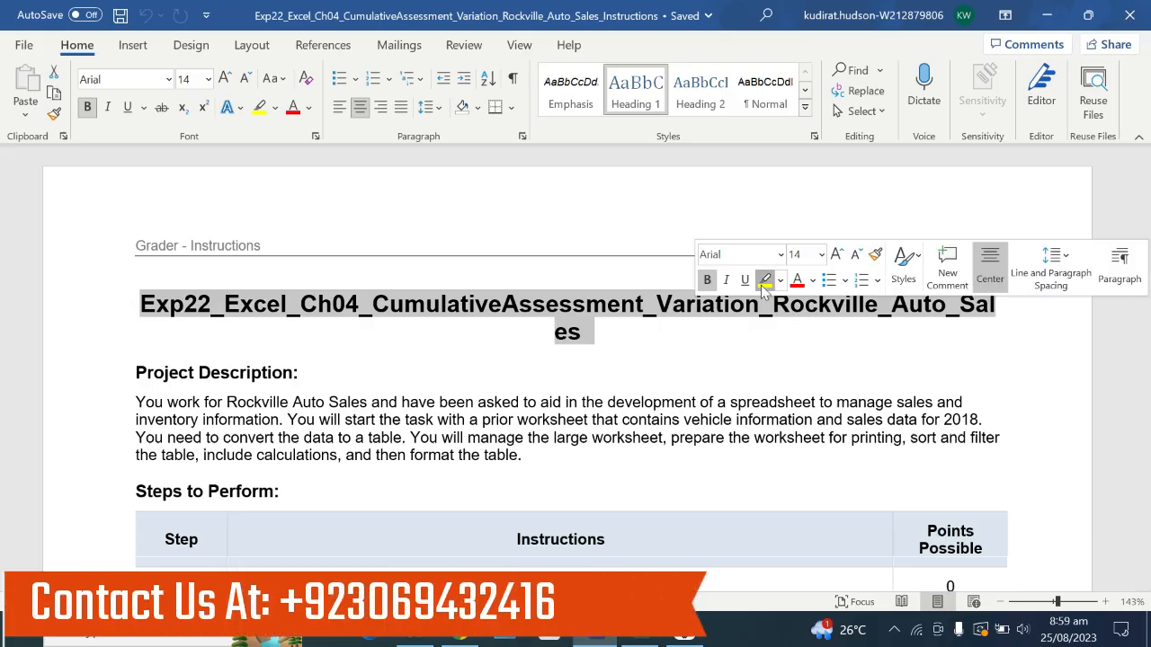
- Highlight the document title in yellow, then undo the highlight
click(765, 280)
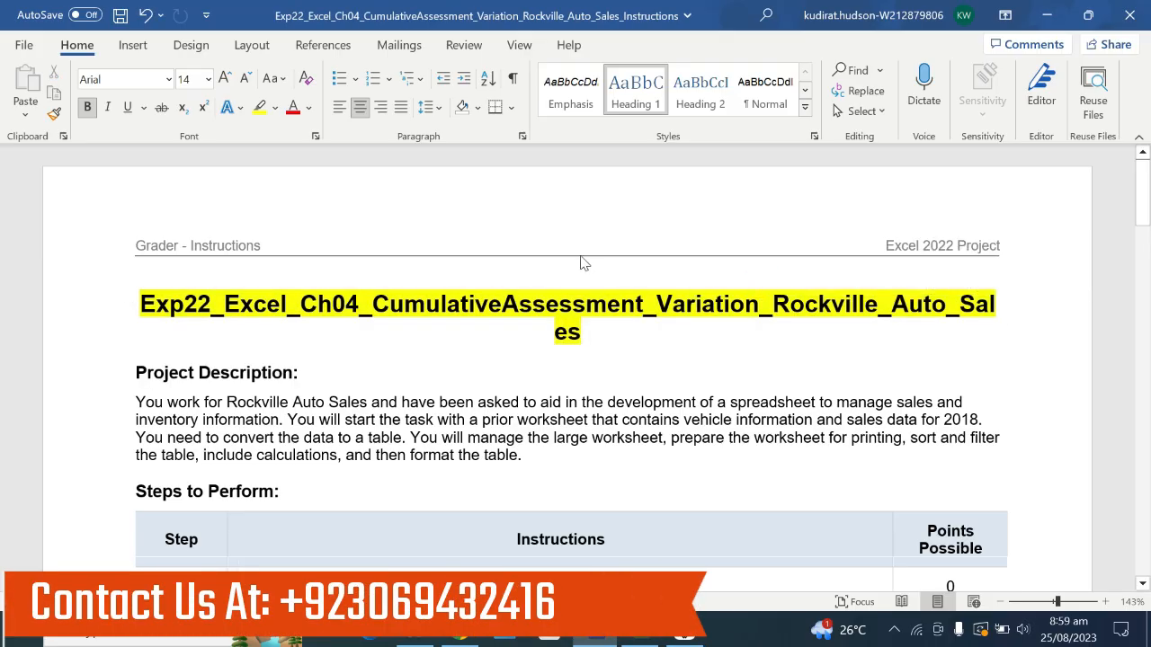
key(ctrl+z)
scroll(590, 256, down, 3)
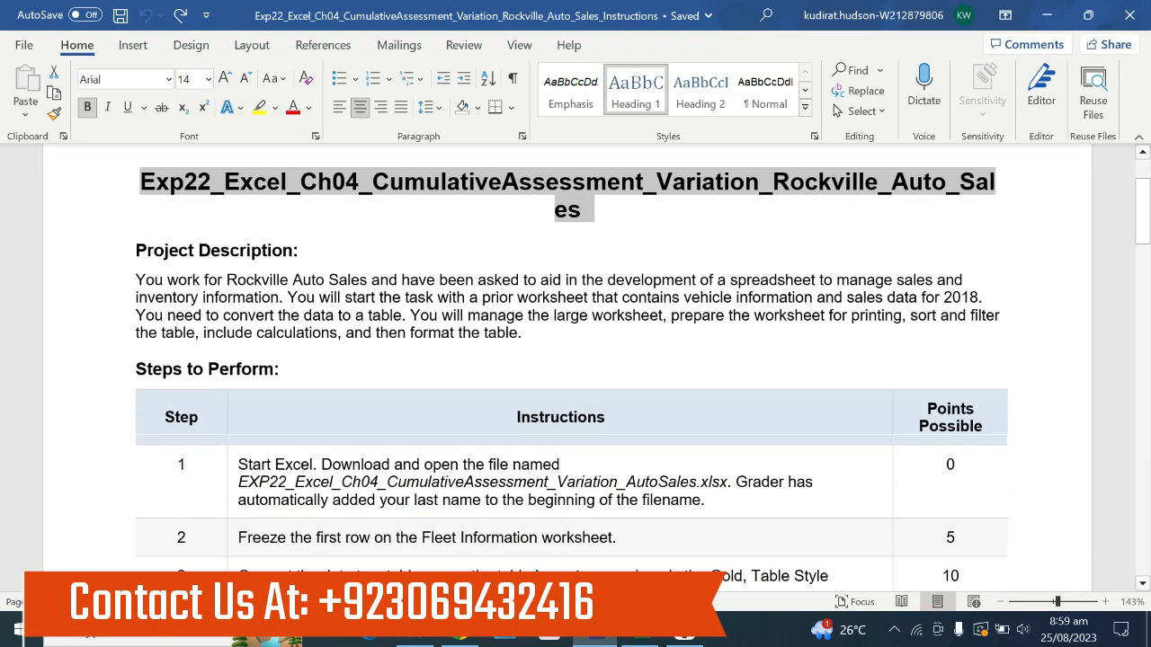
- Highlight the step 1 instruction in yellow and select the file name EXP22_Excel_Ch04_CumulativeAssessment_Variation_AutoSales.xlsx in it
click(312, 464)
scroll(301, 461, down, 3)
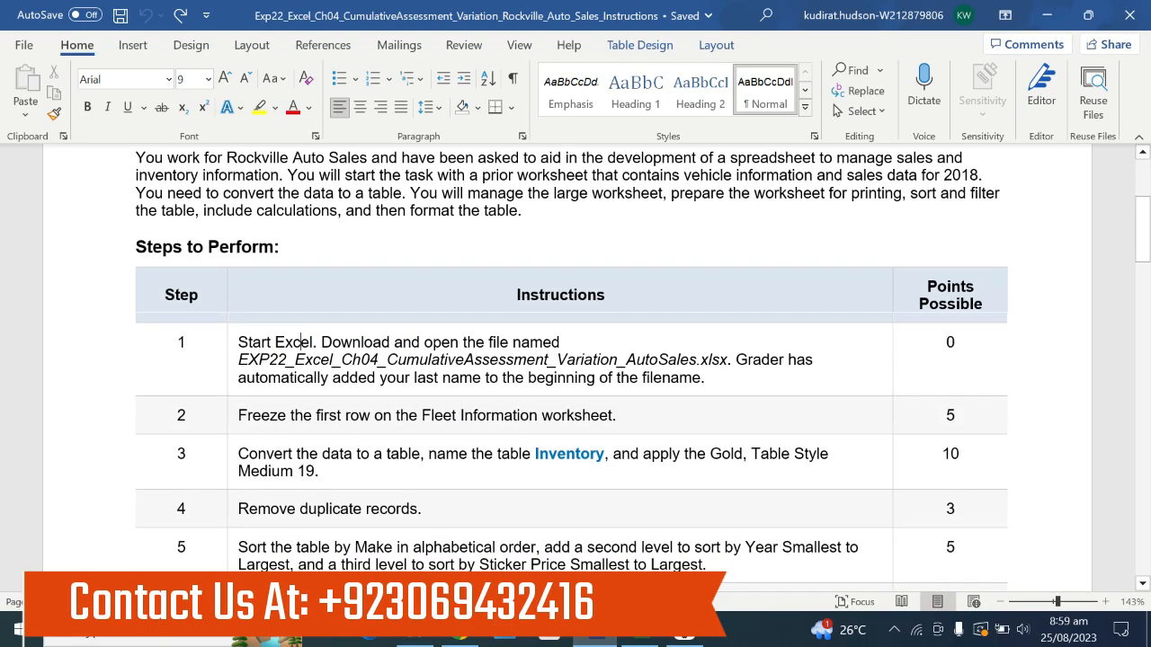
click(230, 383)
click(303, 350)
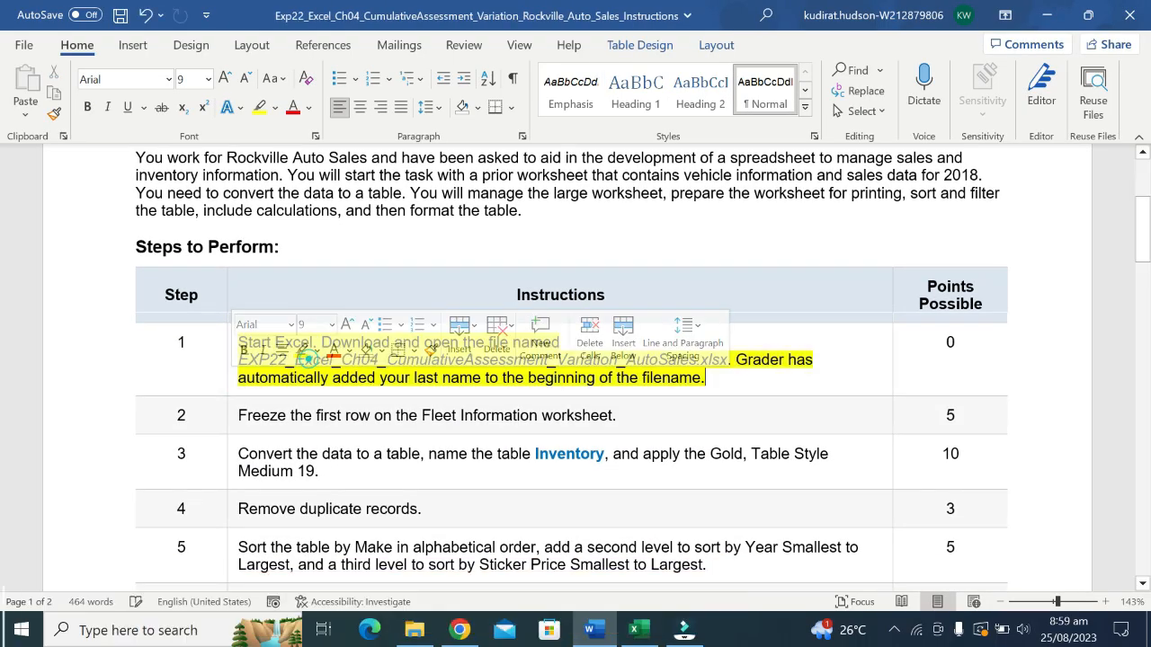
scroll(363, 413, down, 1)
scroll(363, 414, down, 2)
drag(239, 237, 728, 238)
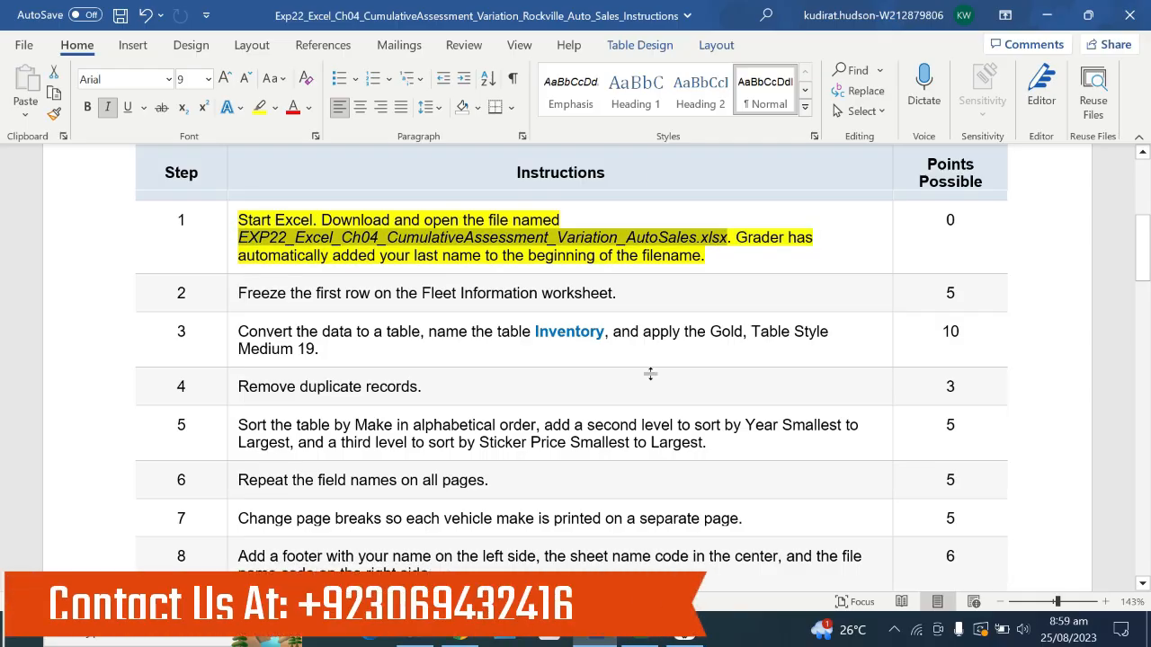
- Switch to Excel and check the file name of the open AutoSales workbook
click(640, 640)
right_click(639, 640)
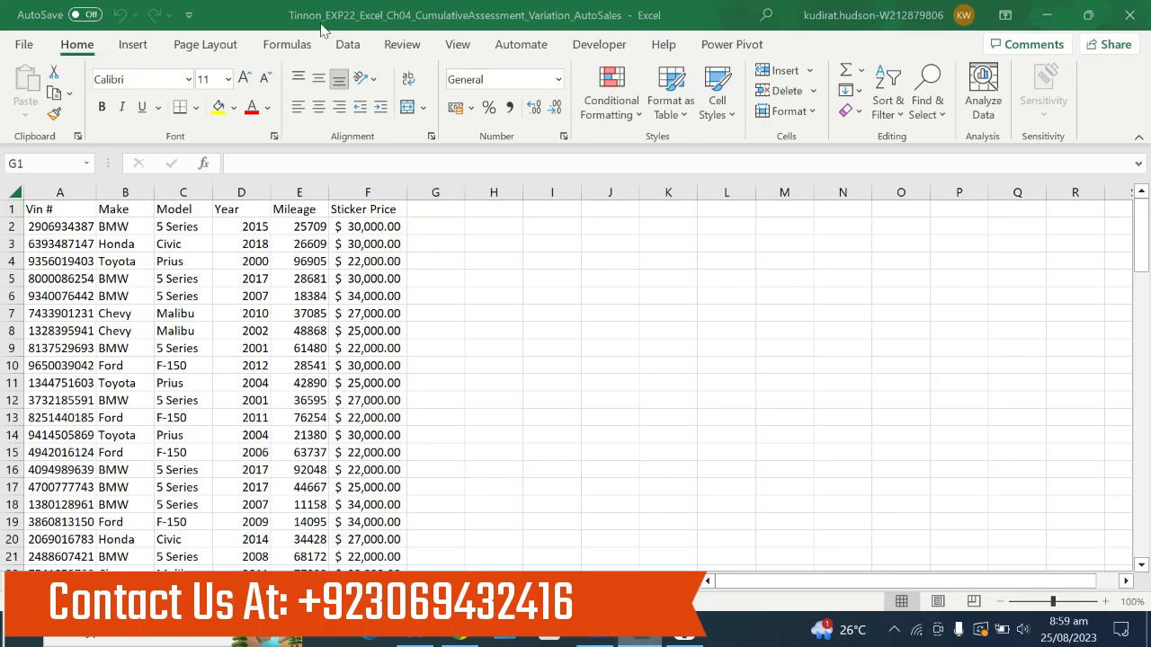
click(462, 24)
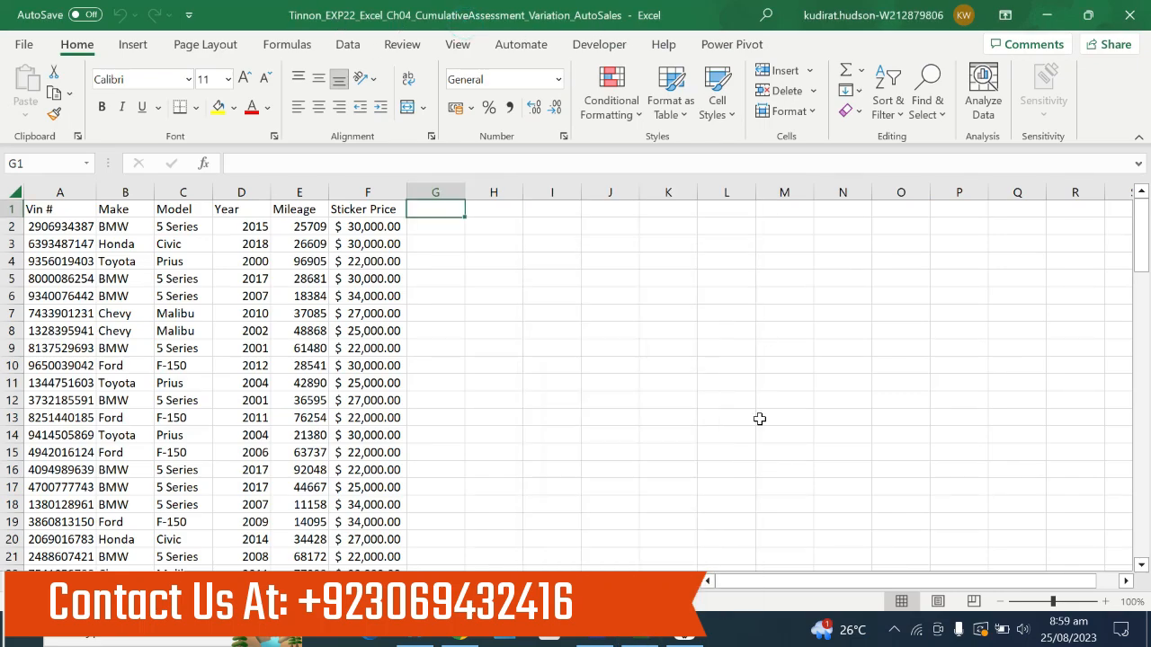
- Return to the Word instructions, undo the highlight on step 1 and highlight the step 2 instruction in yellow
click(594, 634)
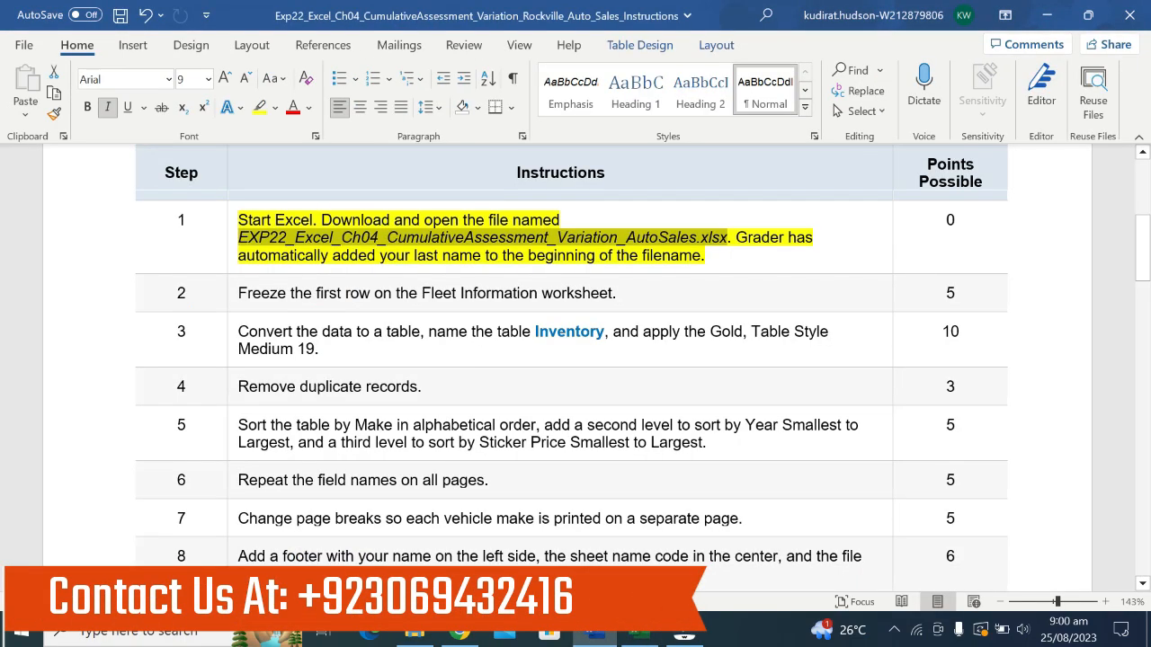
key(ctrl+z)
scroll(275, 261, down, 1)
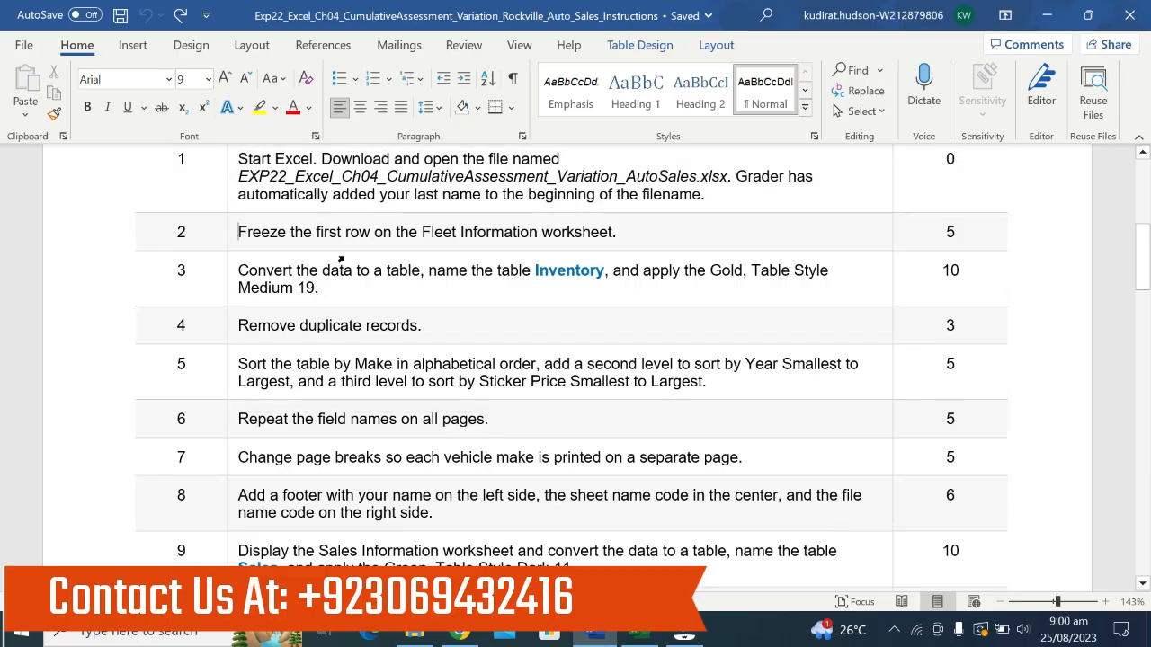
drag(236, 232, 517, 250)
drag(258, 236, 621, 234)
click(699, 203)
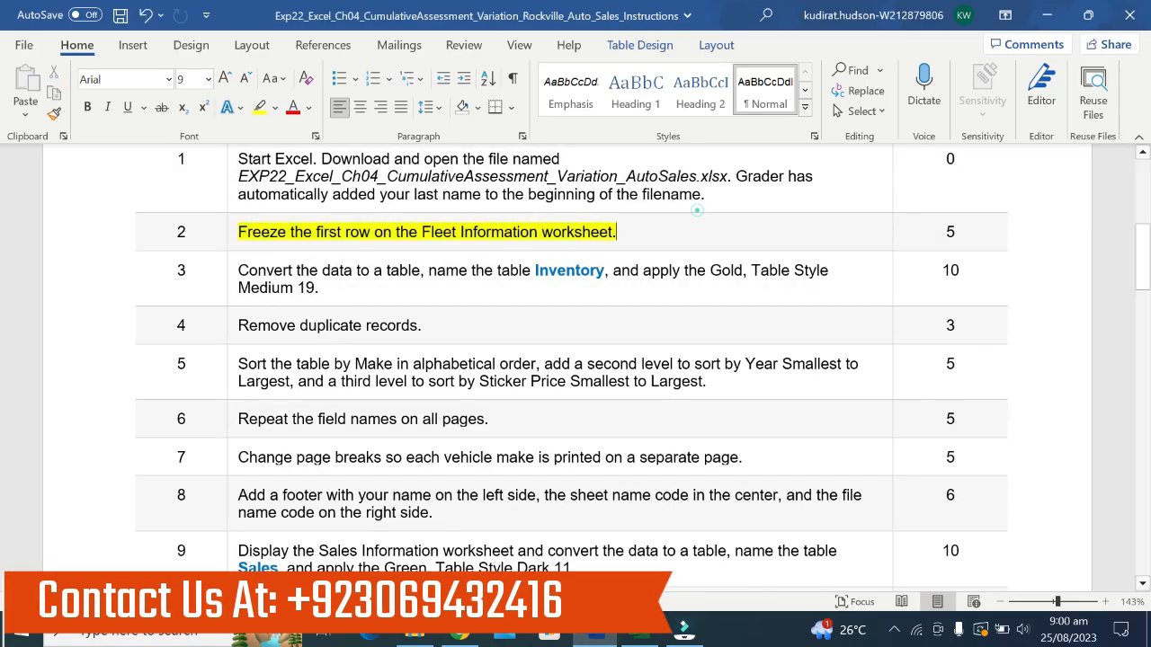
scroll(689, 206, down, 1)
- Switch to the Excel workbook and freeze the top row of the Fleet Information worksheet
click(639, 633)
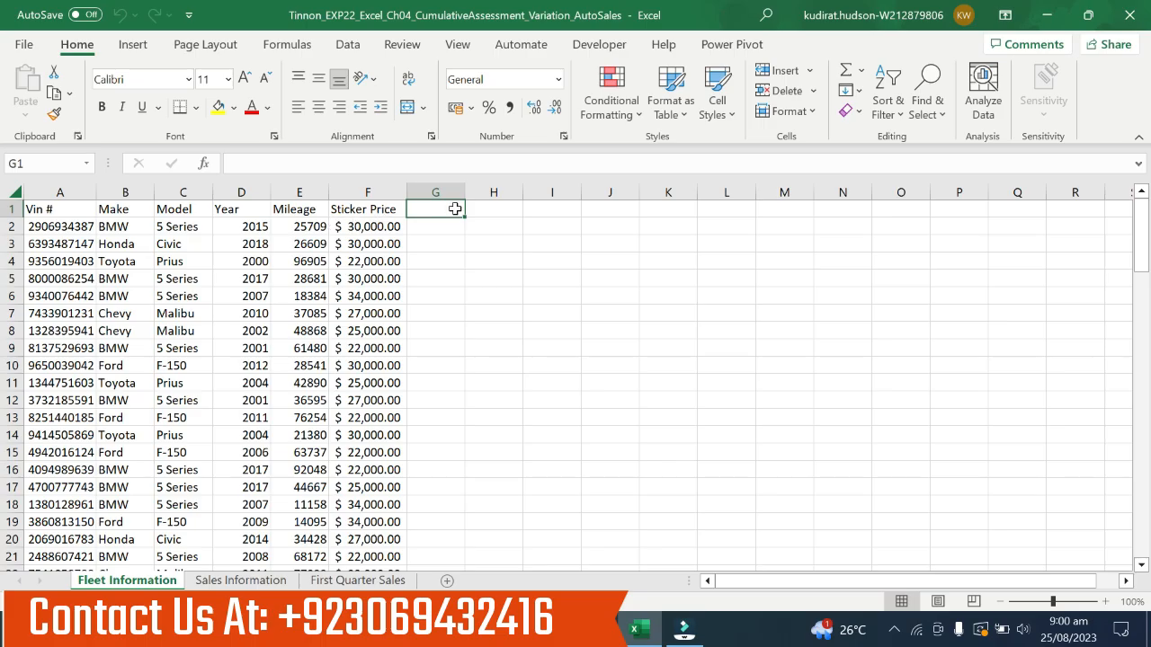
click(347, 44)
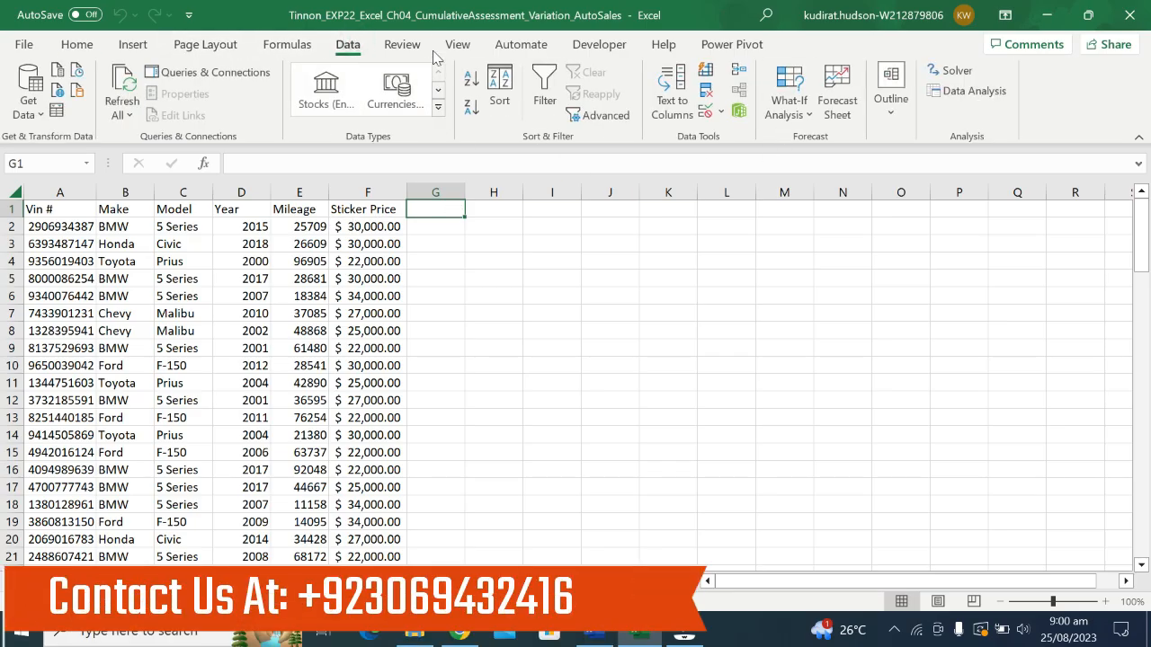
click(402, 44)
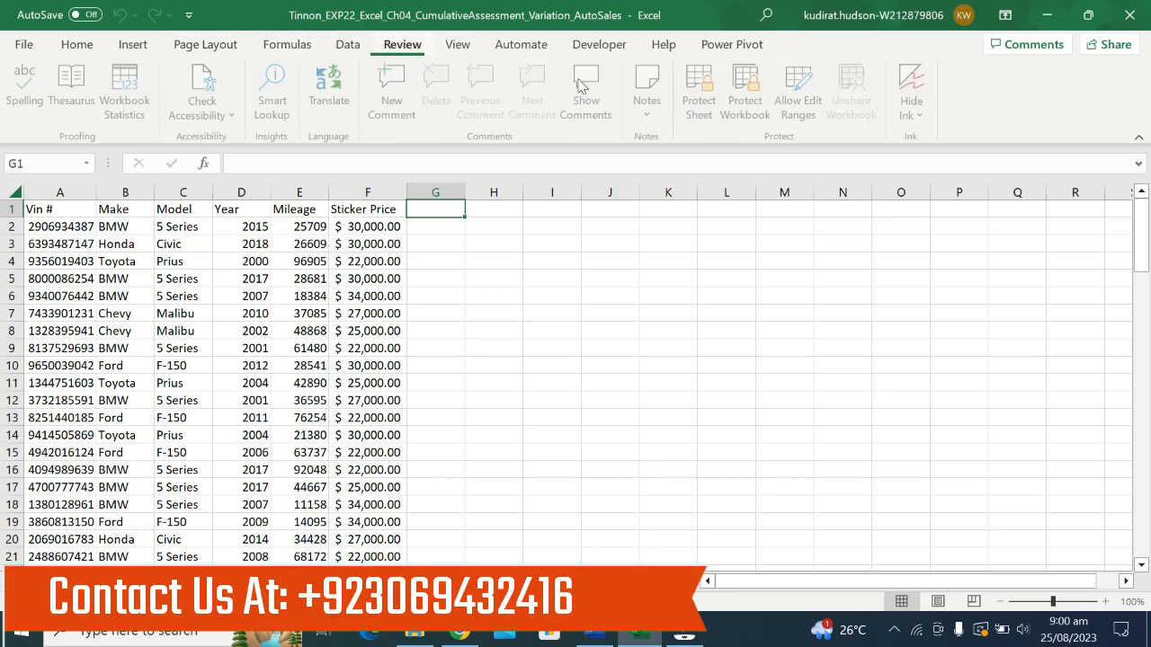
click(457, 44)
click(765, 115)
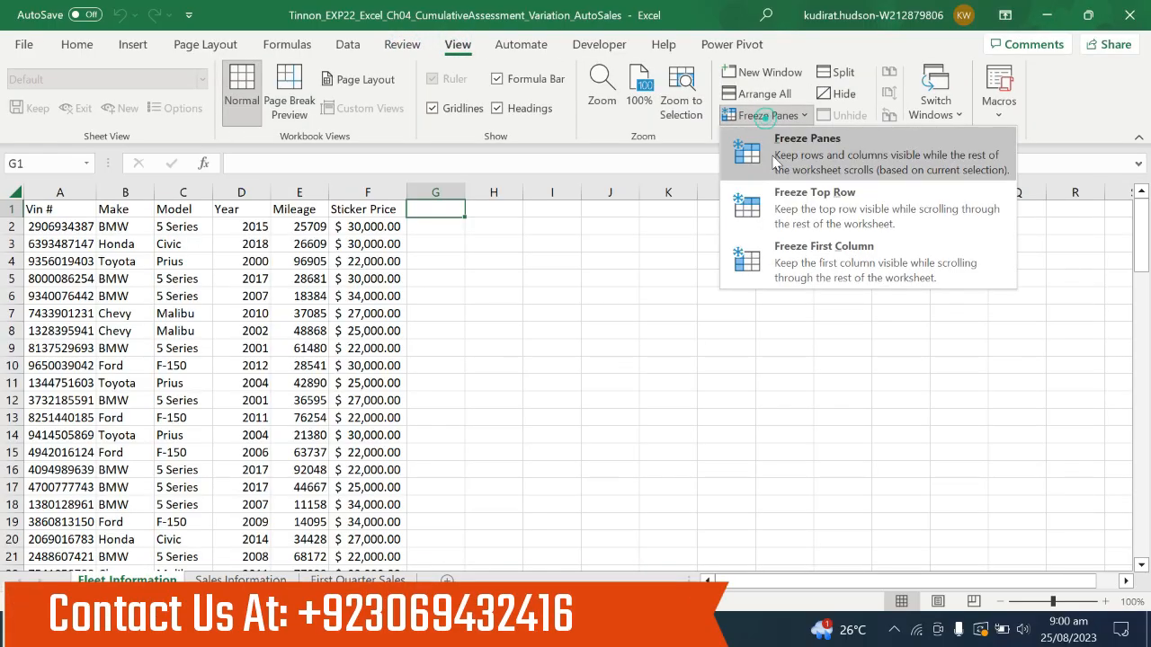
click(805, 194)
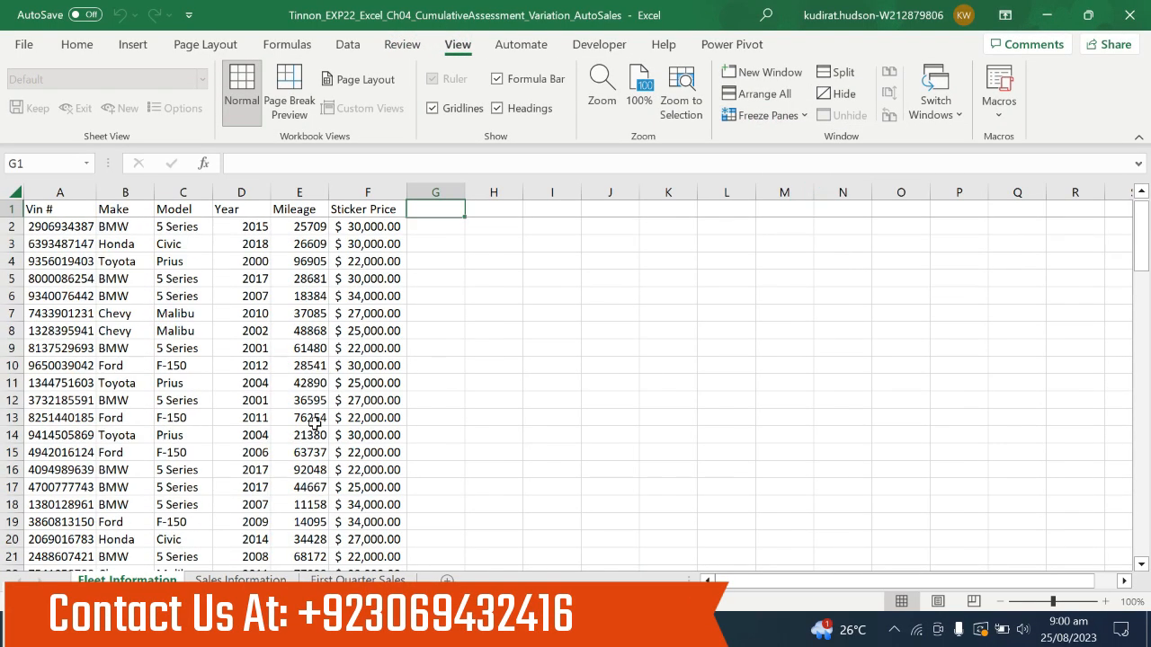
scroll(317, 306, down, 4)
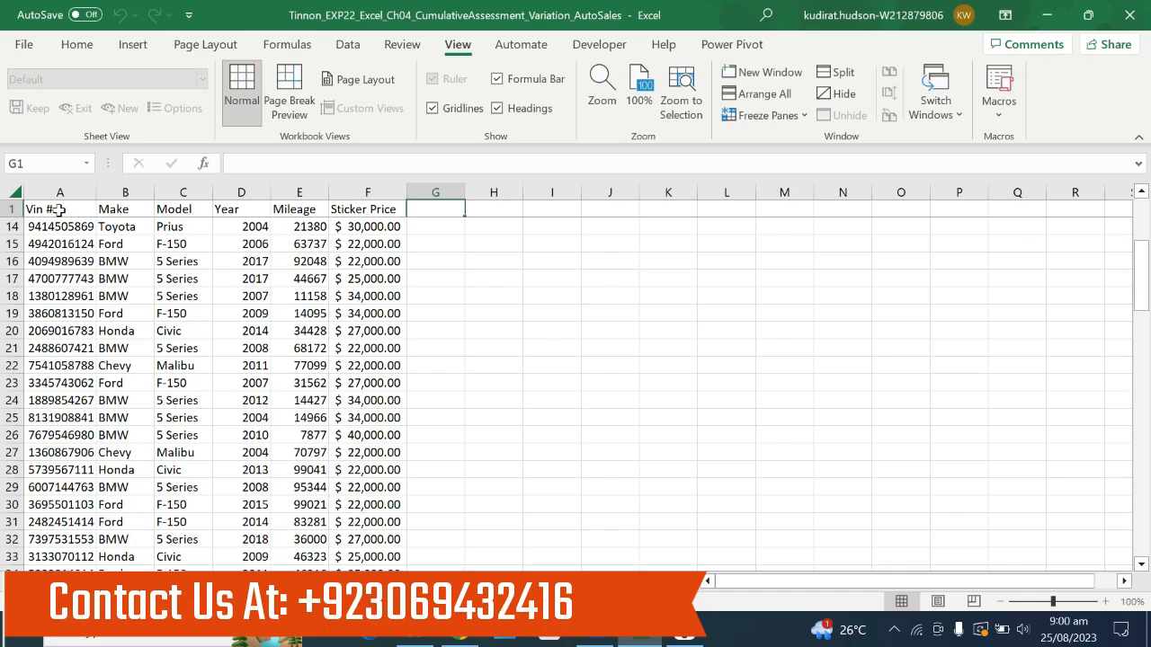
click(11, 209)
scroll(352, 438, down, 4)
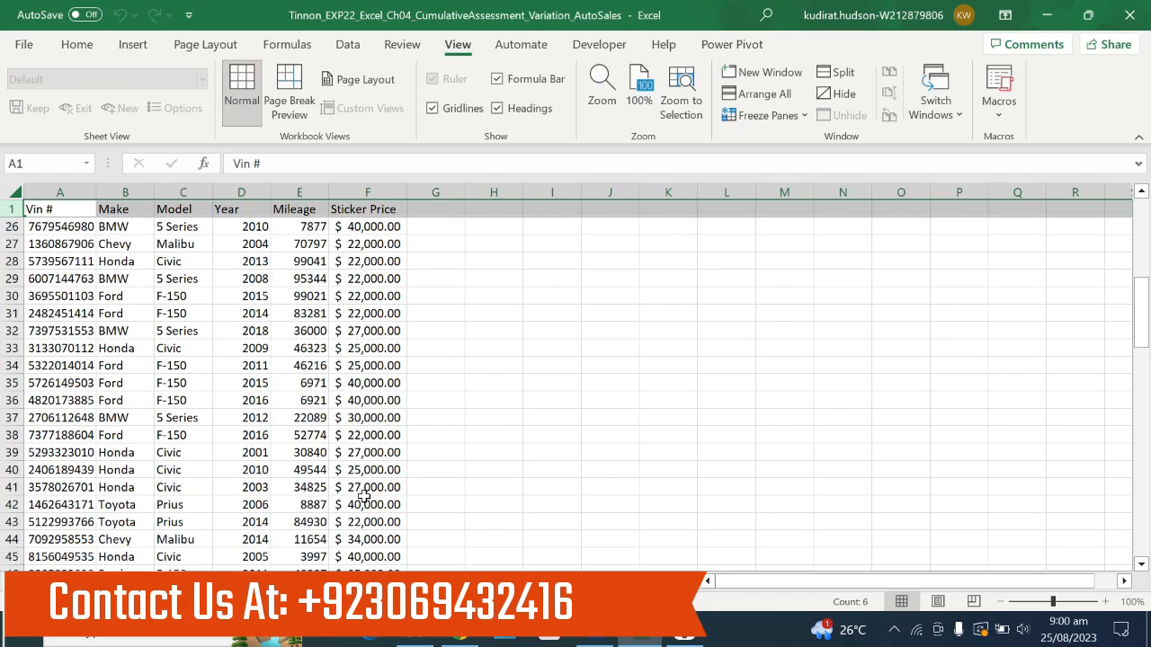
scroll(449, 346, up, 2)
scroll(448, 346, up, 2)
click(449, 347)
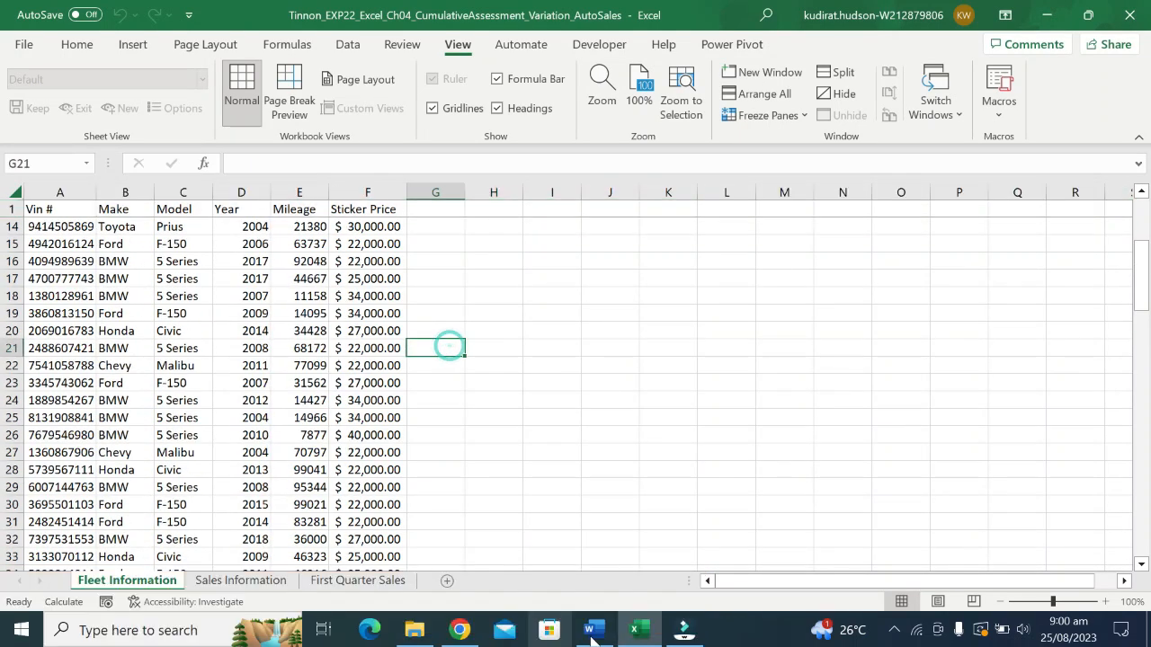
- Return to the Word instructions, undo the highlight on step 2 and highlight the step 3 instruction in yellow
click(592, 636)
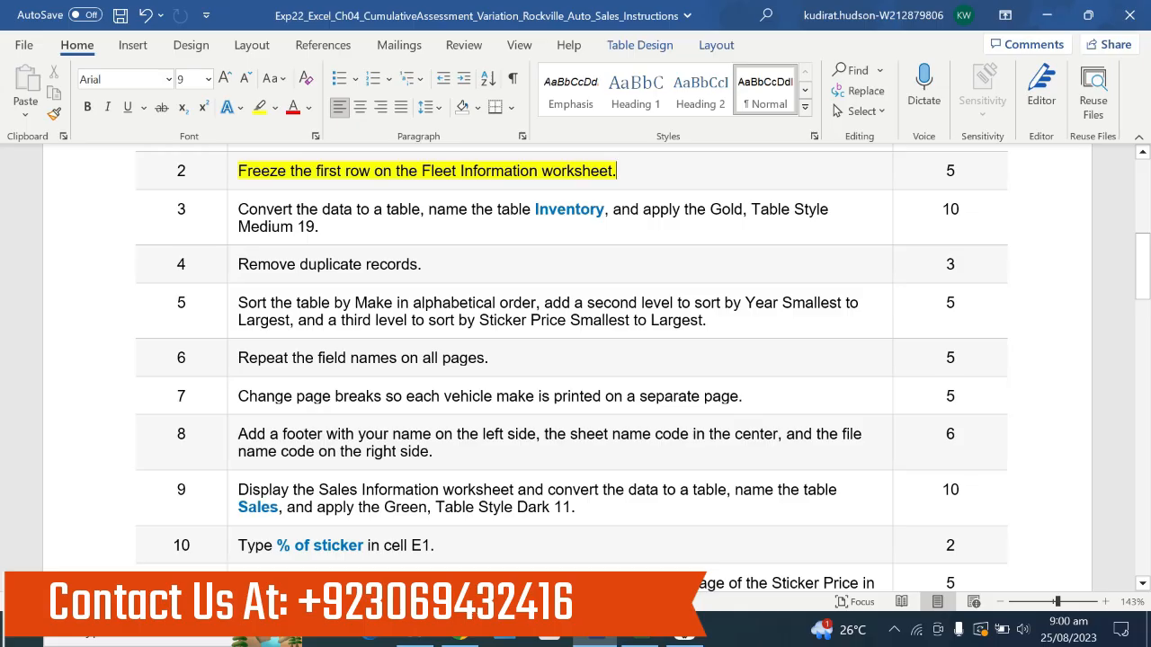
key(ctrl+z)
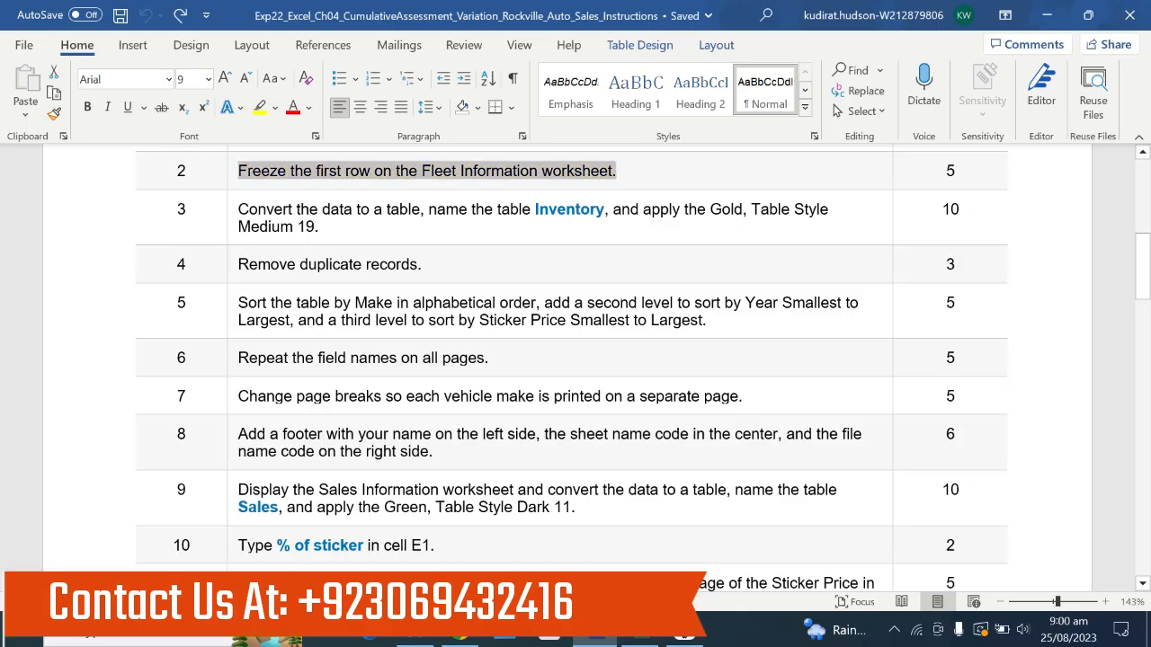
triple_click(232, 209)
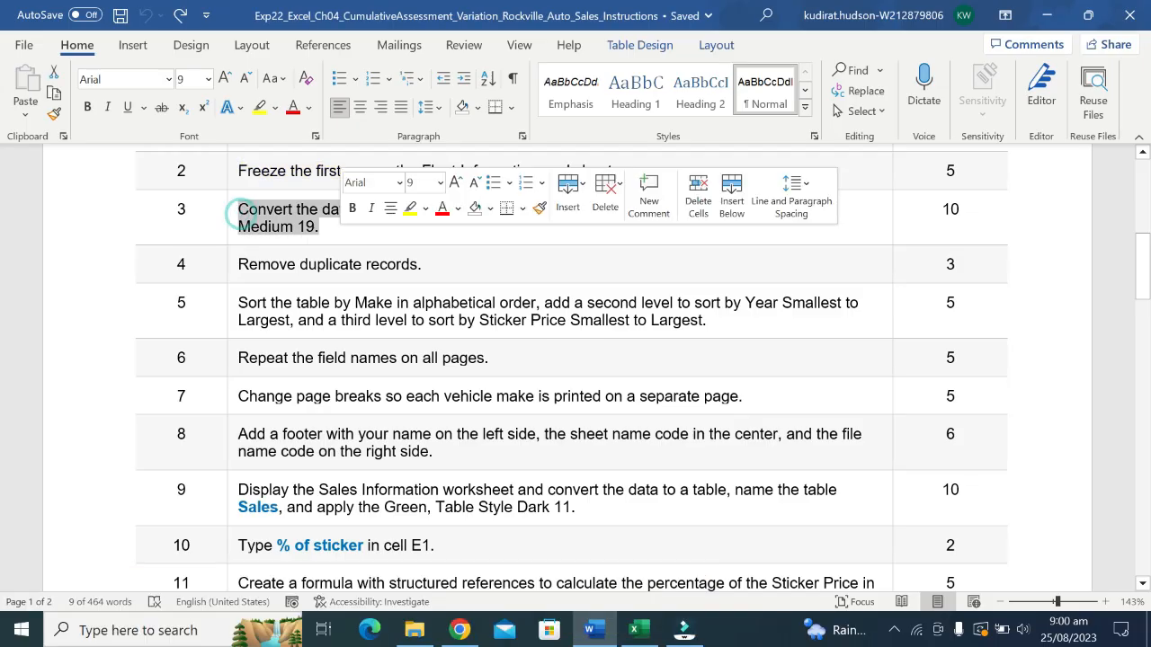
click(410, 209)
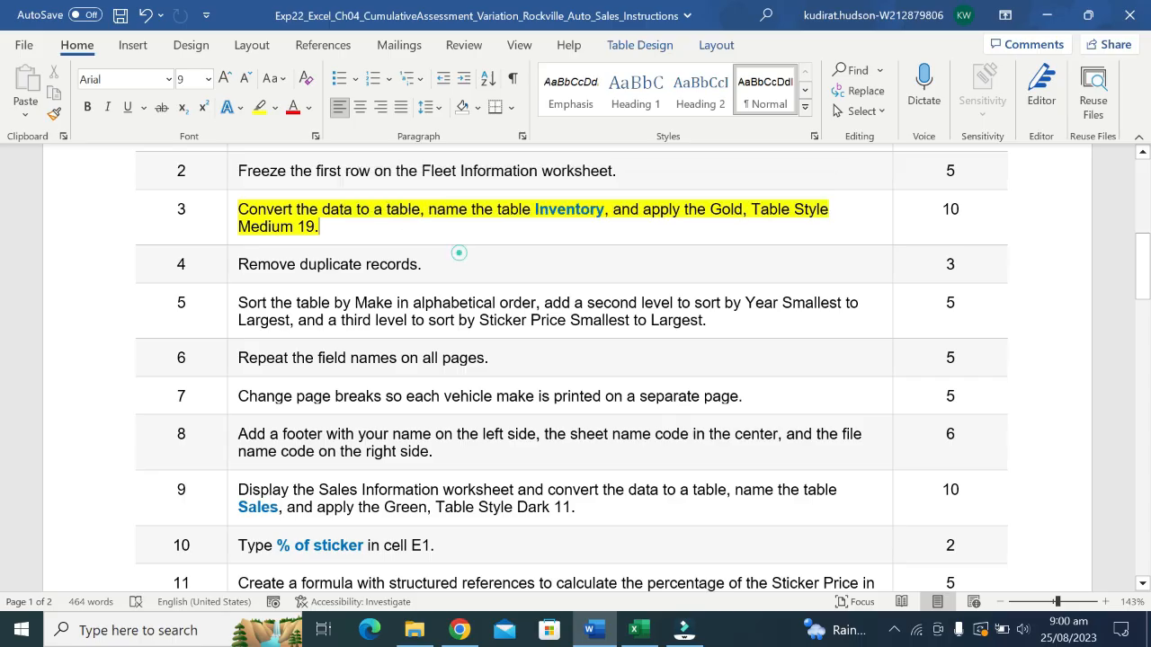
drag(356, 210, 833, 210)
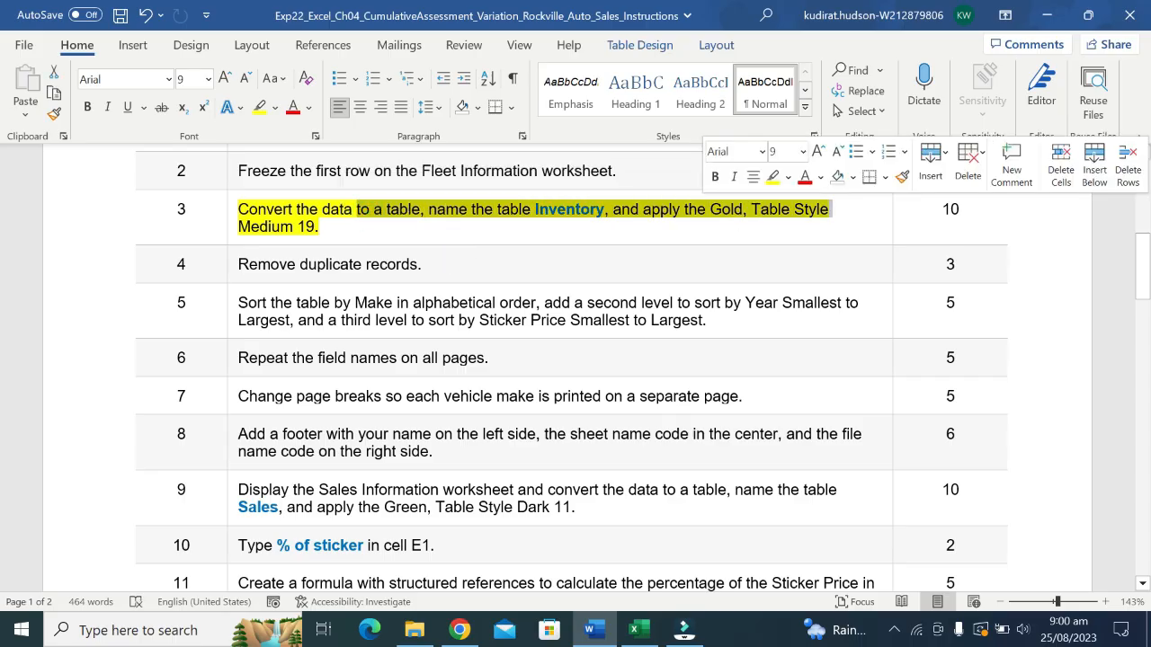
click(249, 228)
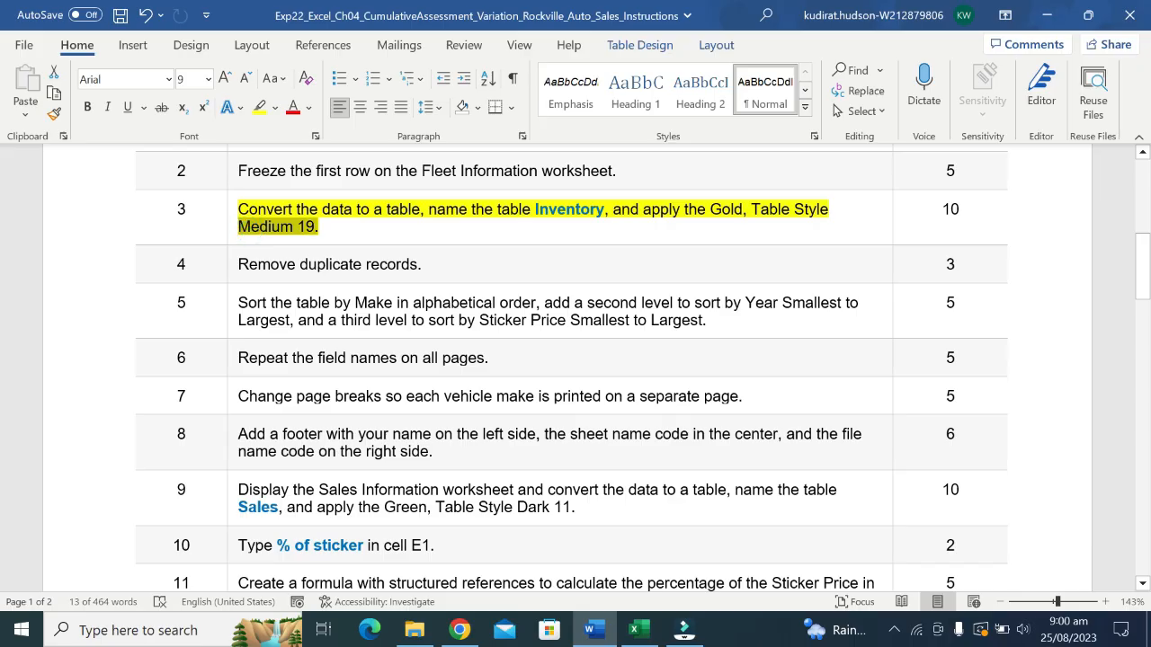
drag(314, 227, 319, 228)
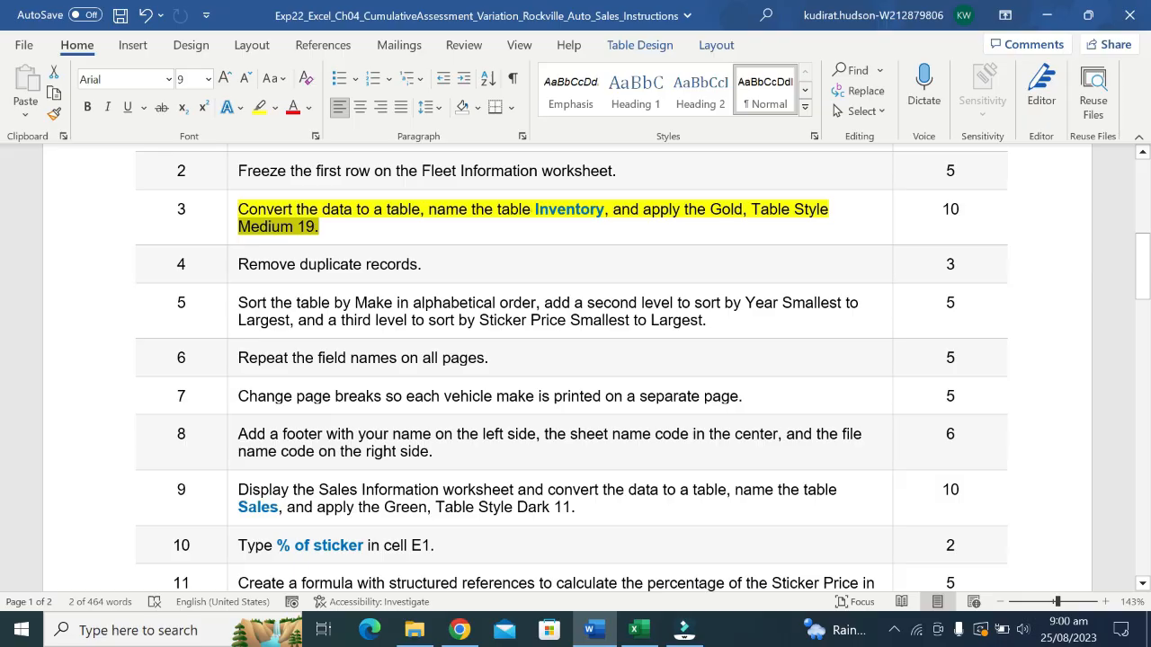
- Copy the table name Inventory from the step 3 instruction and switch to the Excel workbook
drag(598, 212, 535, 209)
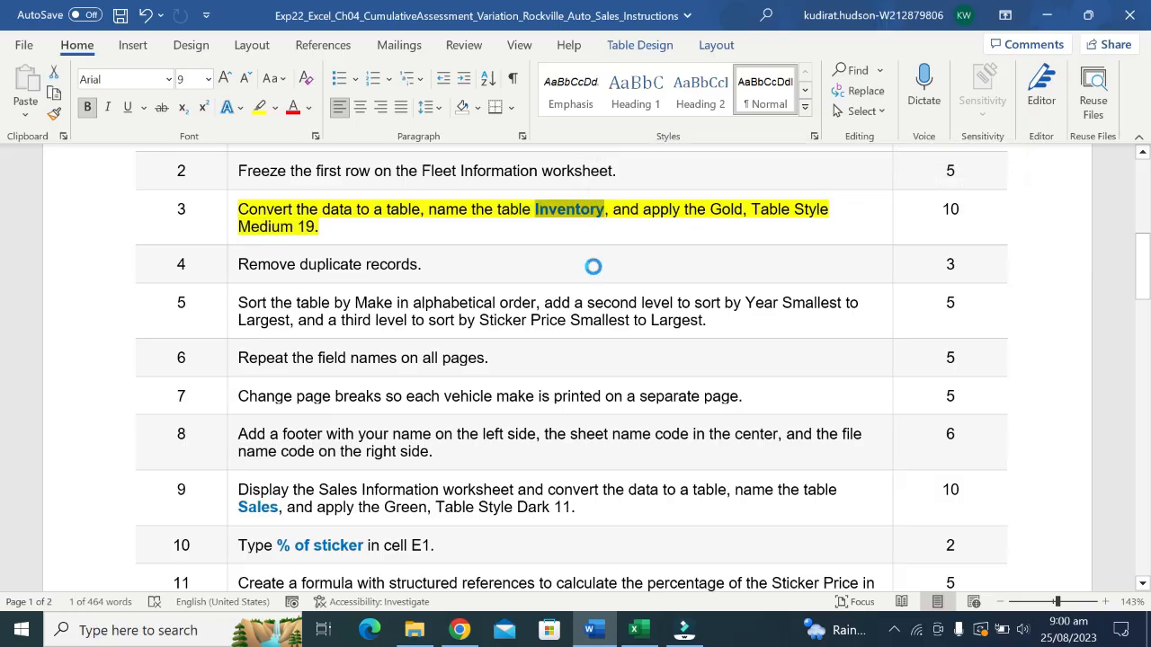
key(ctrl+c)
click(642, 626)
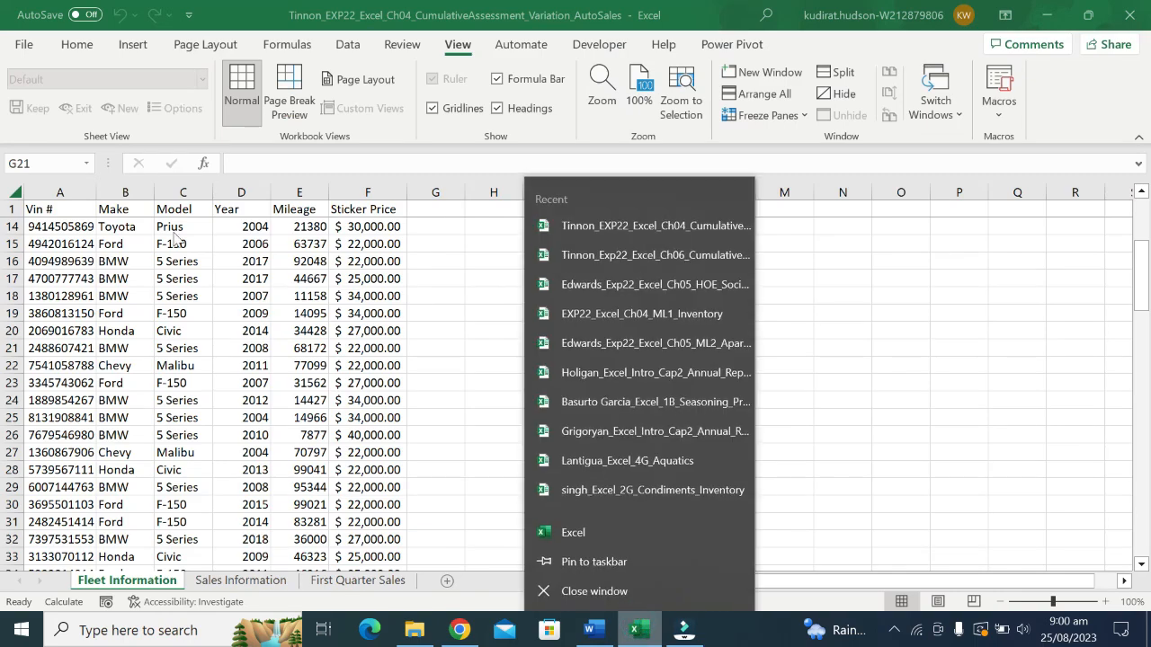
click(208, 214)
click(589, 279)
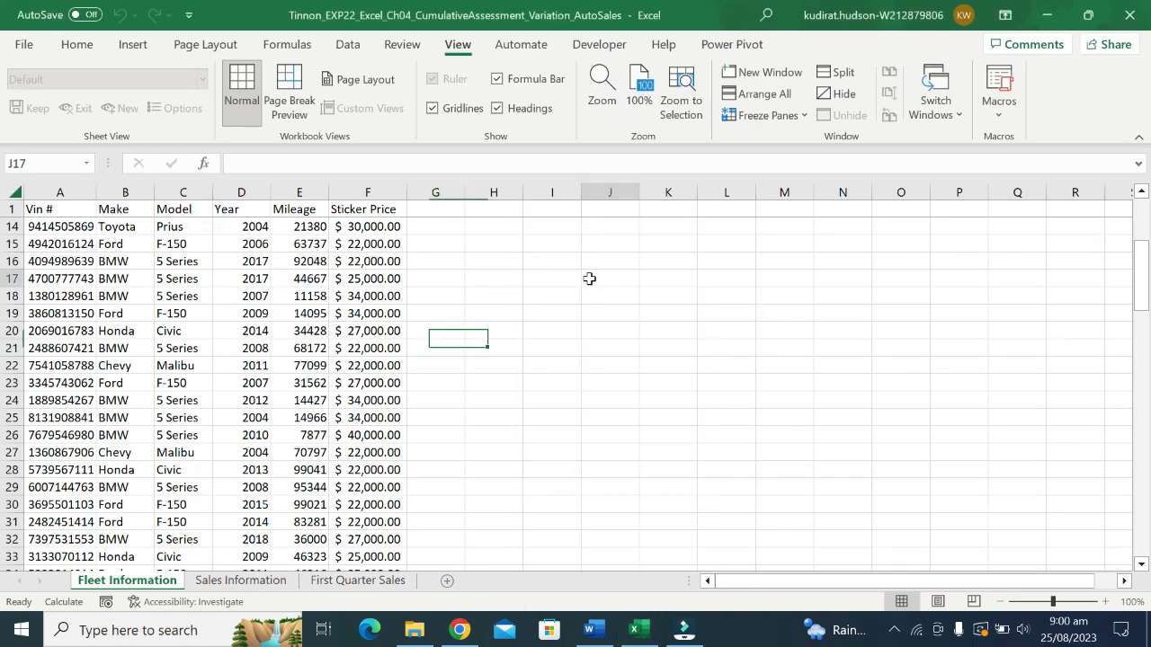
- Convert the range A1:F104 on the Fleet Information worksheet into a table with headers
click(76, 44)
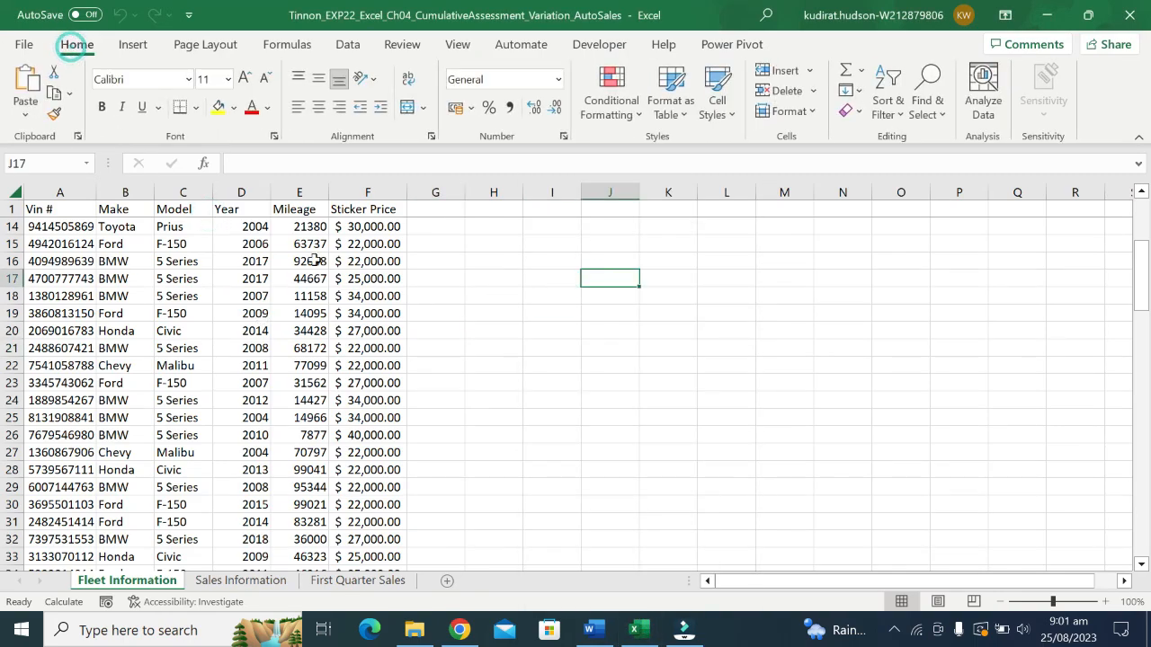
click(178, 45)
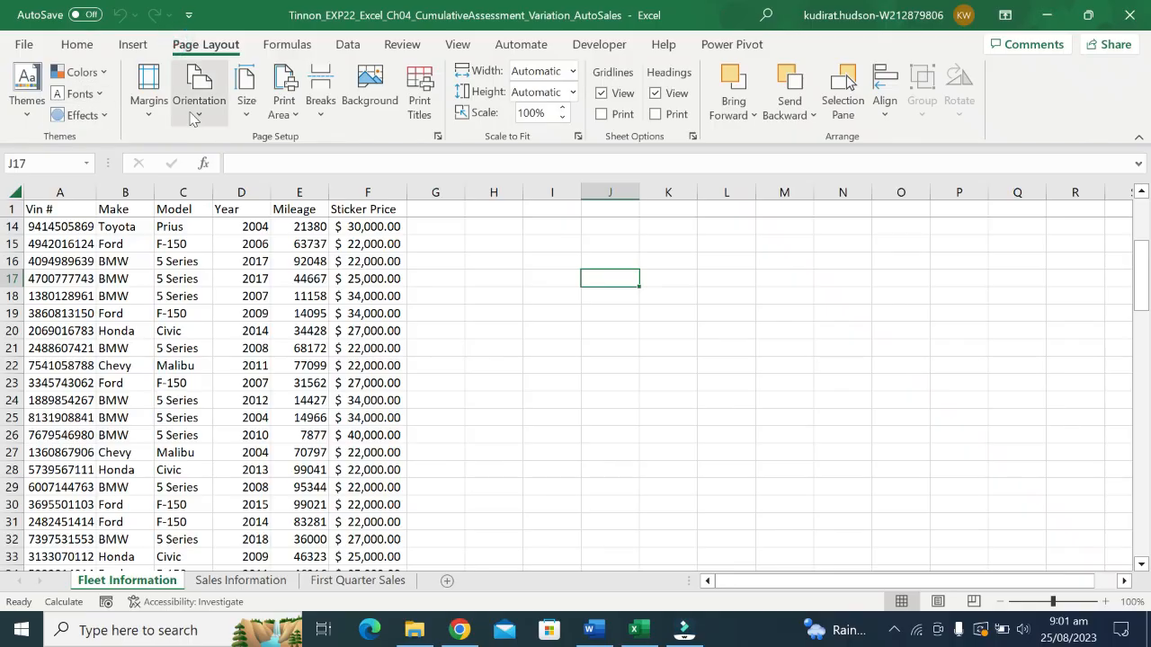
click(133, 44)
click(124, 260)
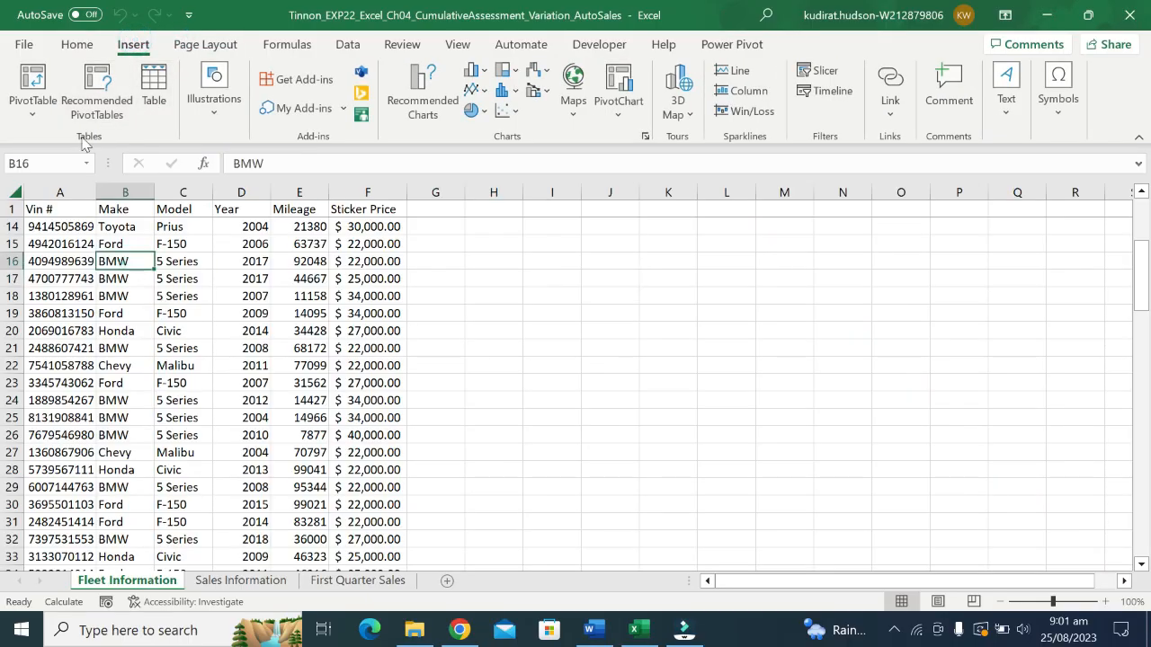
click(154, 90)
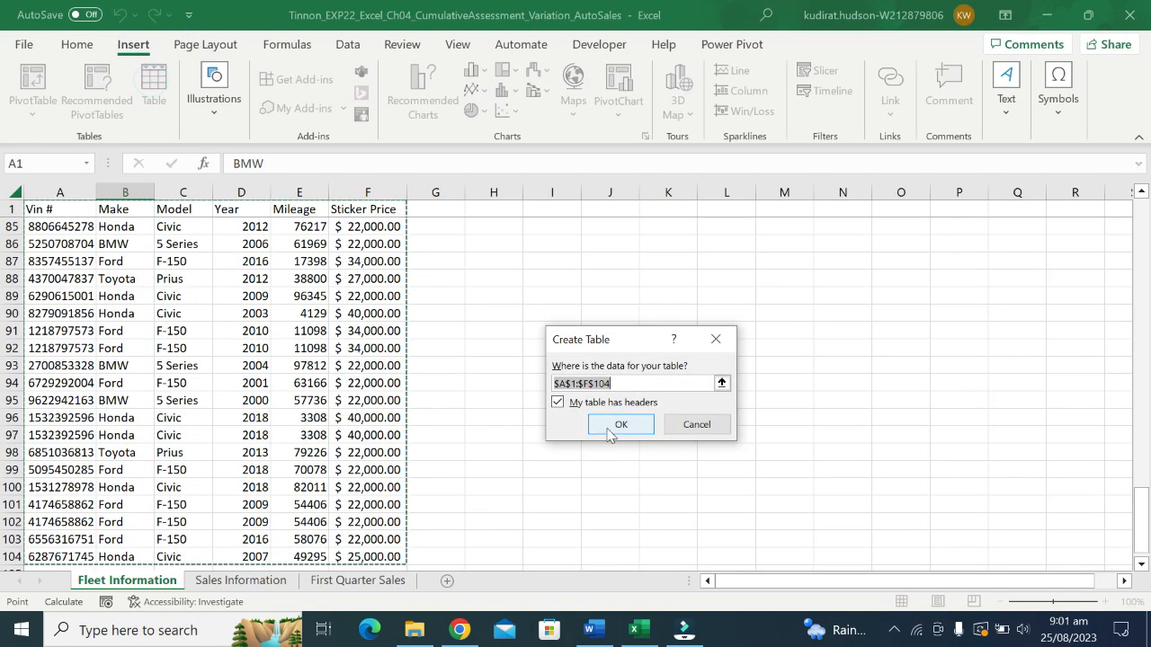
click(609, 423)
- Name the new table Inventory and return to the Word instructions
click(40, 93)
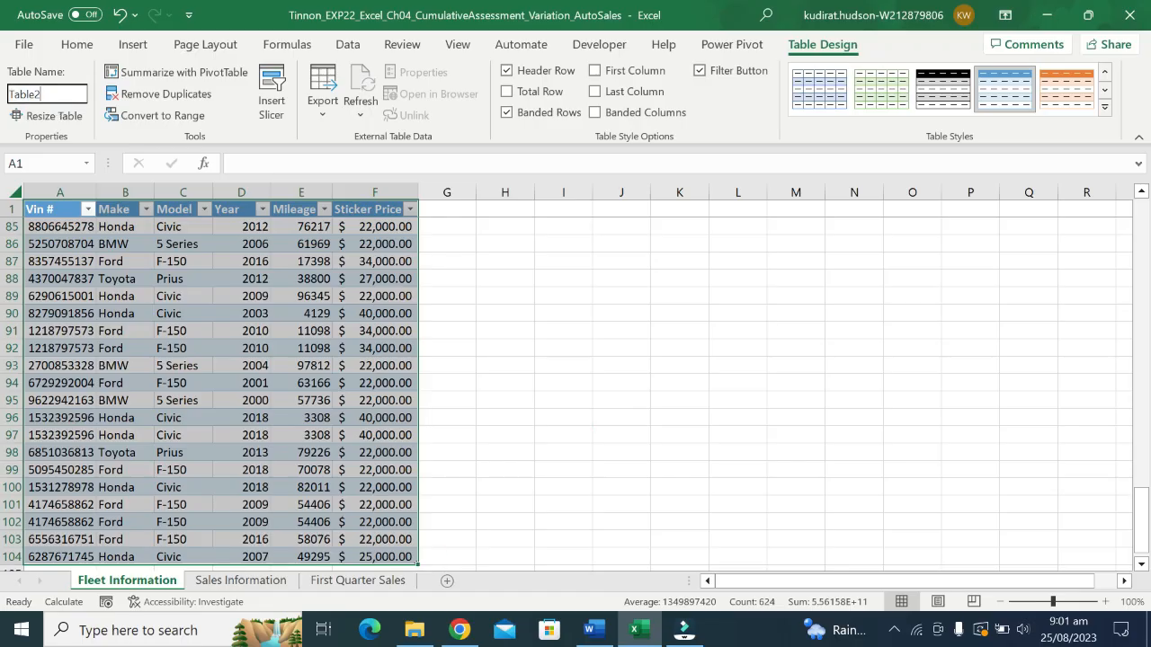
text(Inventory)
key(Return)
click(607, 396)
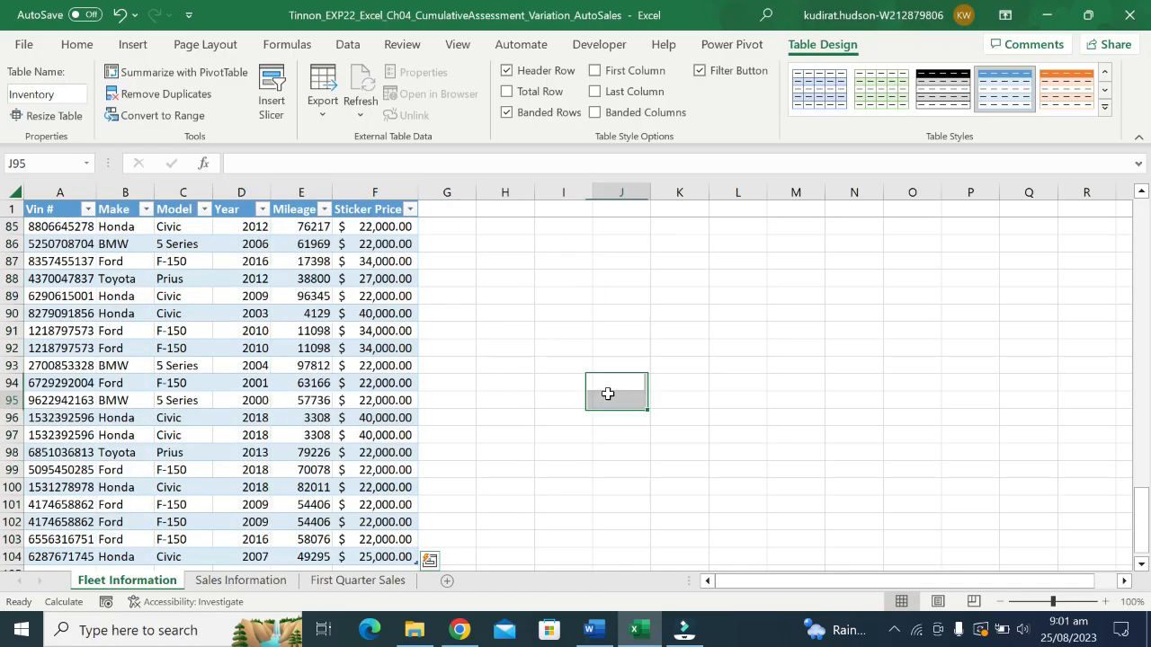
click(591, 629)
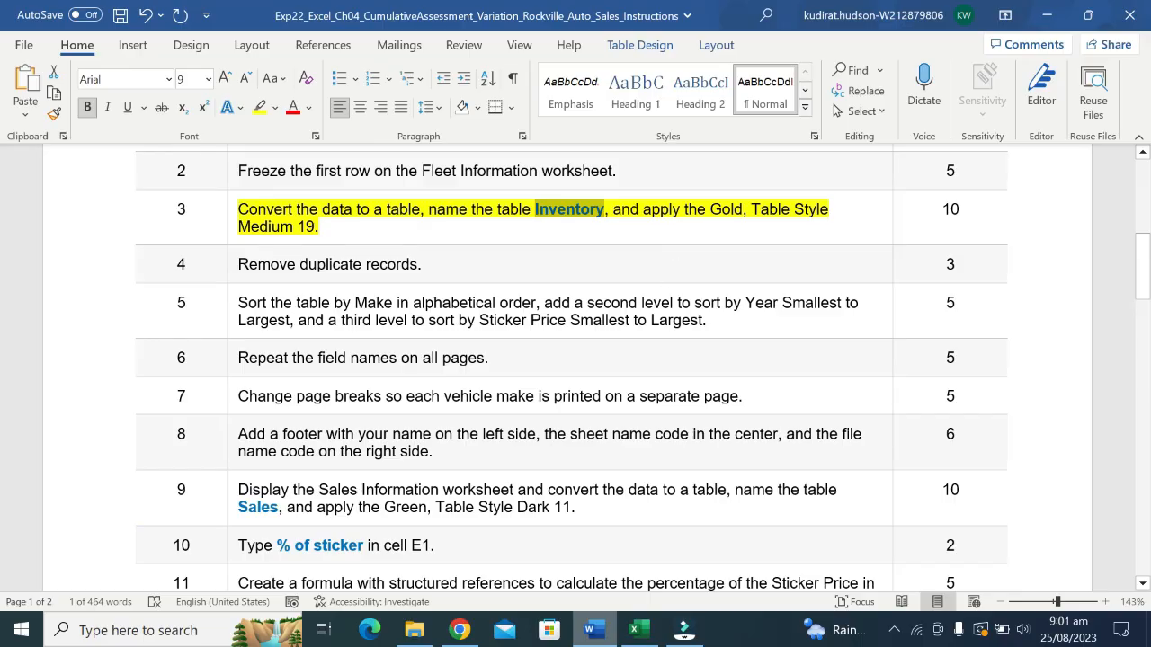
- Check the table style named in the step 3 instruction, switch to Excel and apply Gold, Table Style Medium 19 to the Inventory table
drag(320, 227, 689, 209)
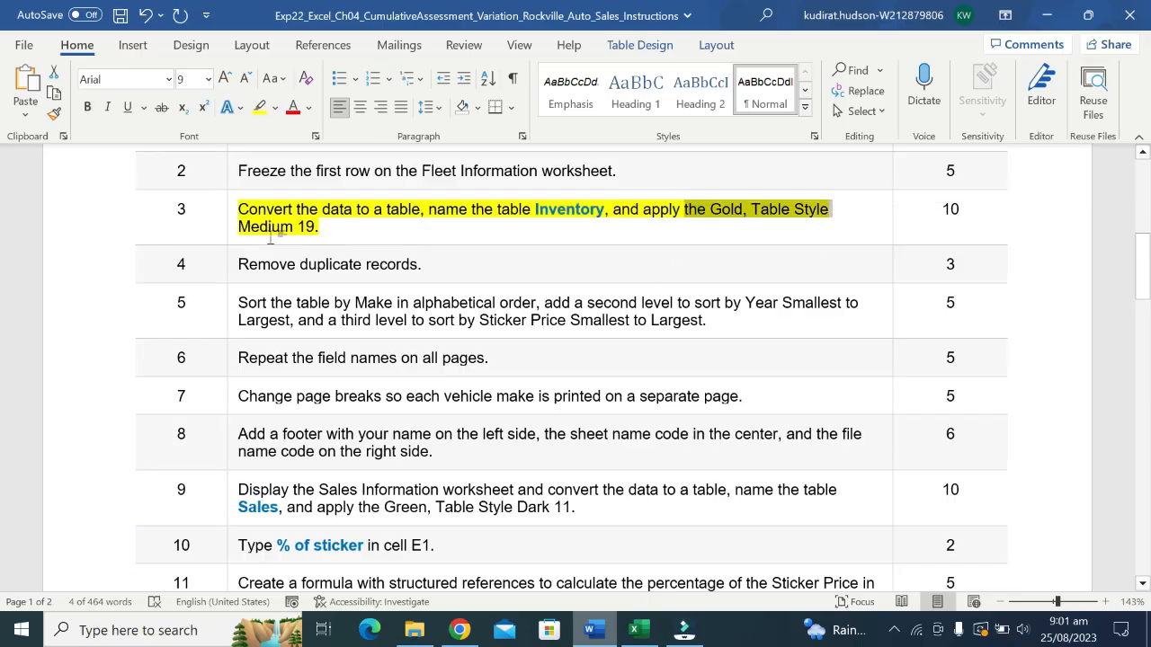
click(633, 630)
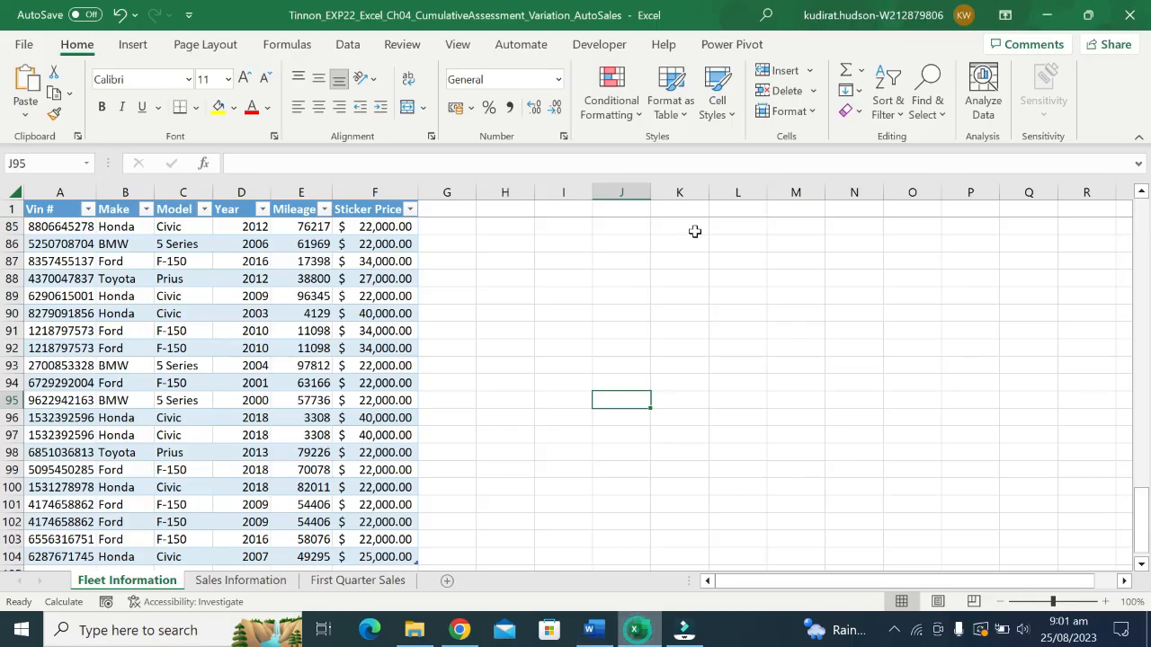
click(221, 405)
click(822, 44)
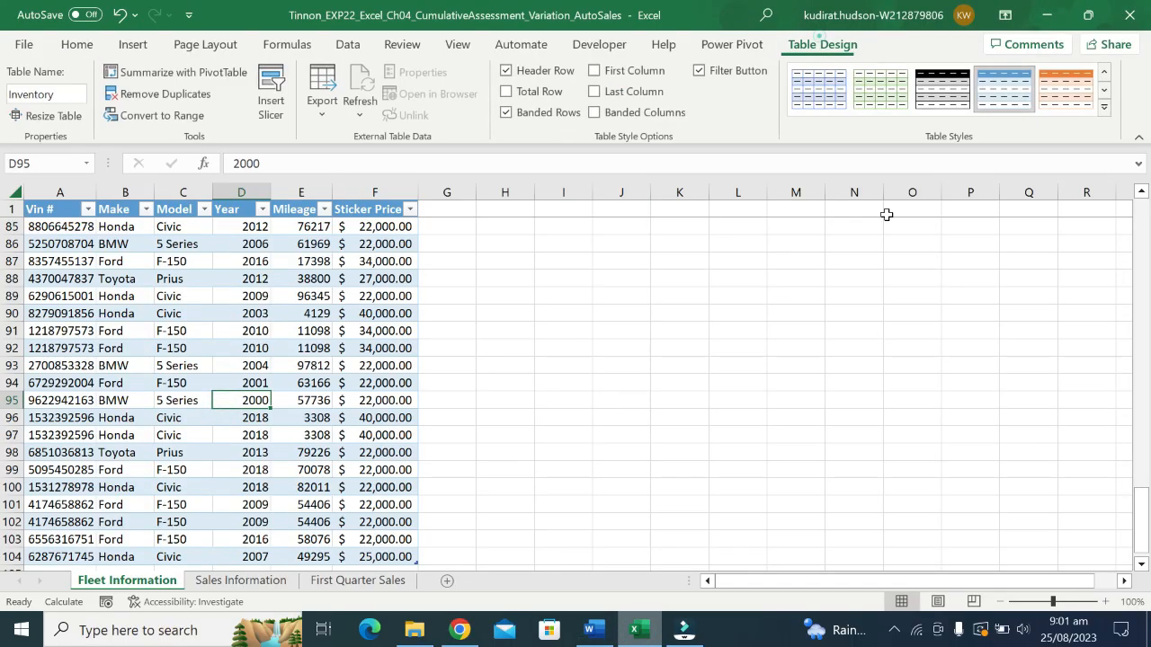
click(1104, 107)
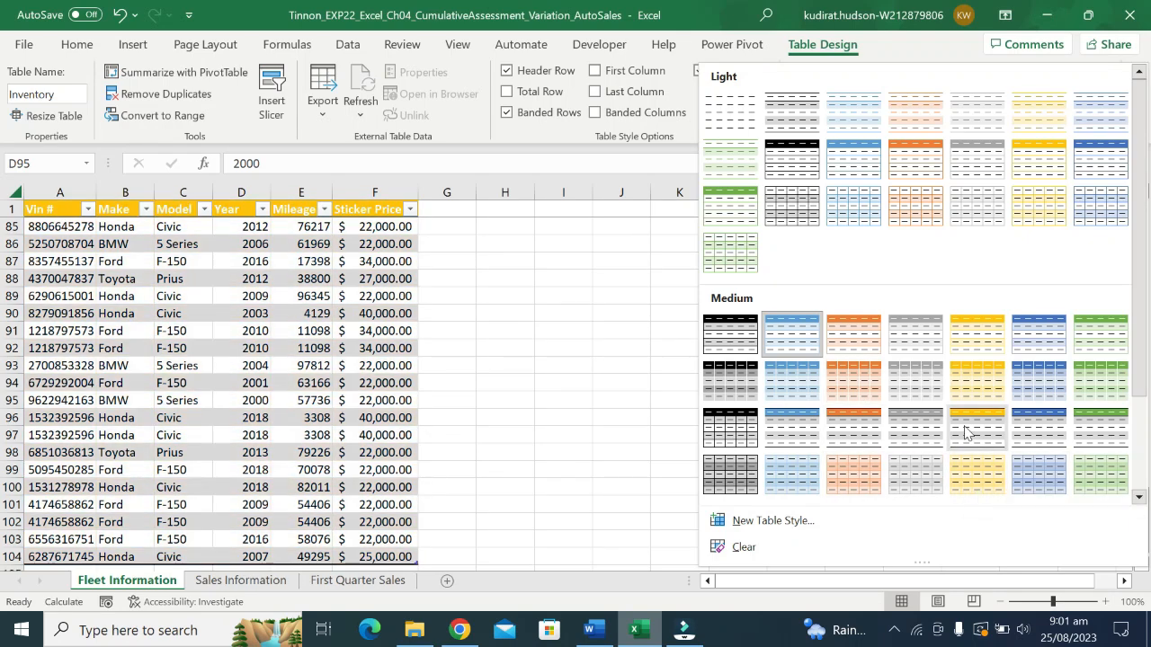
click(965, 433)
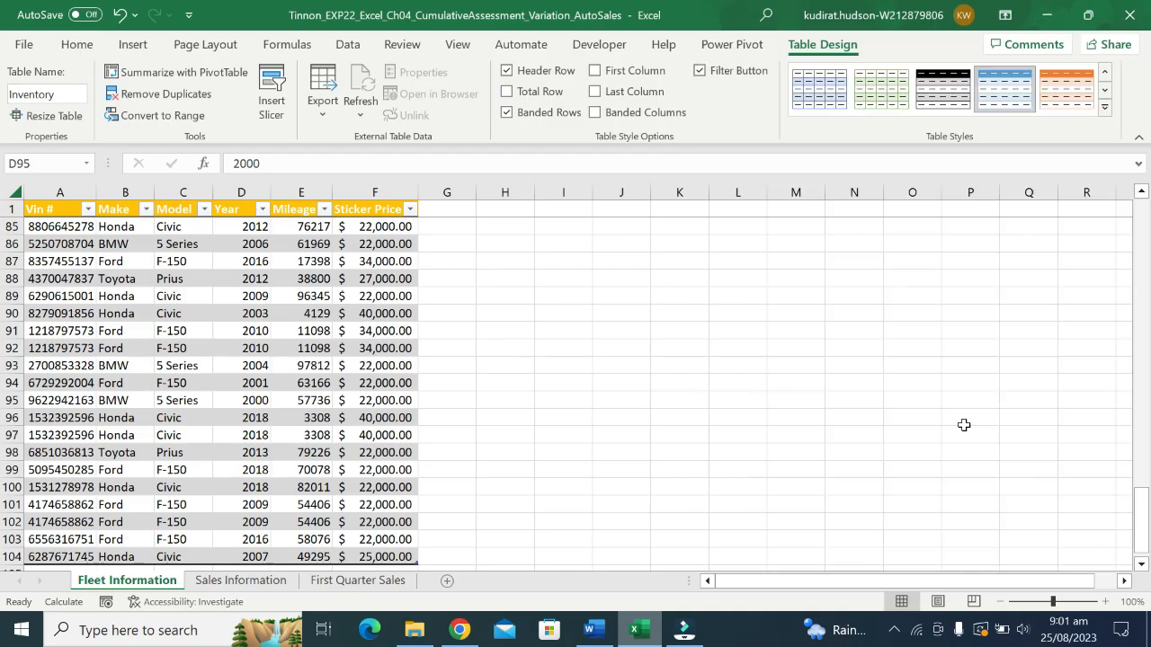
- Return to the Word instructions, undo the highlight on step 3 and select the step 4 instruction about removing duplicate records
click(594, 630)
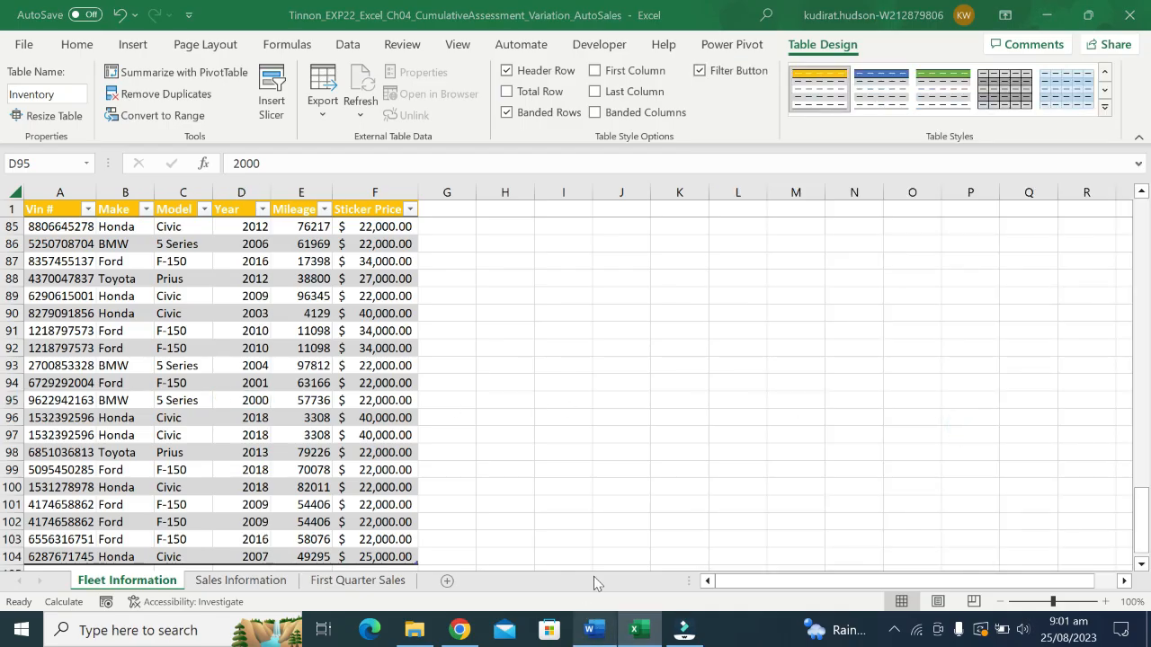
scroll(378, 359, down, 2)
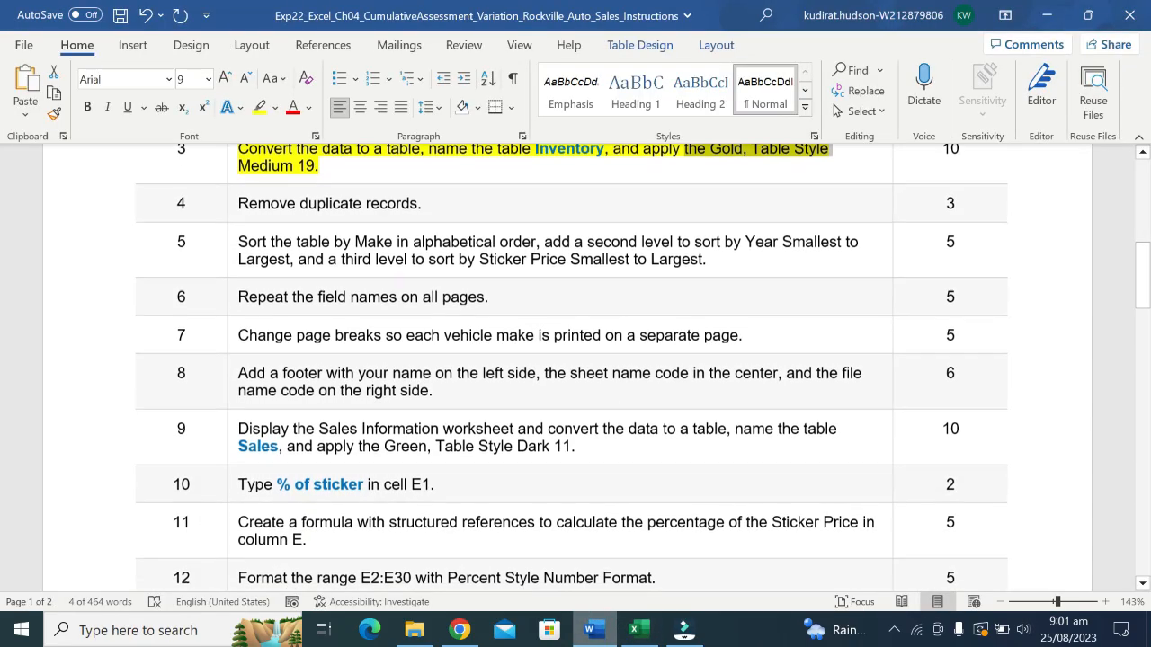
key(ctrl+z)
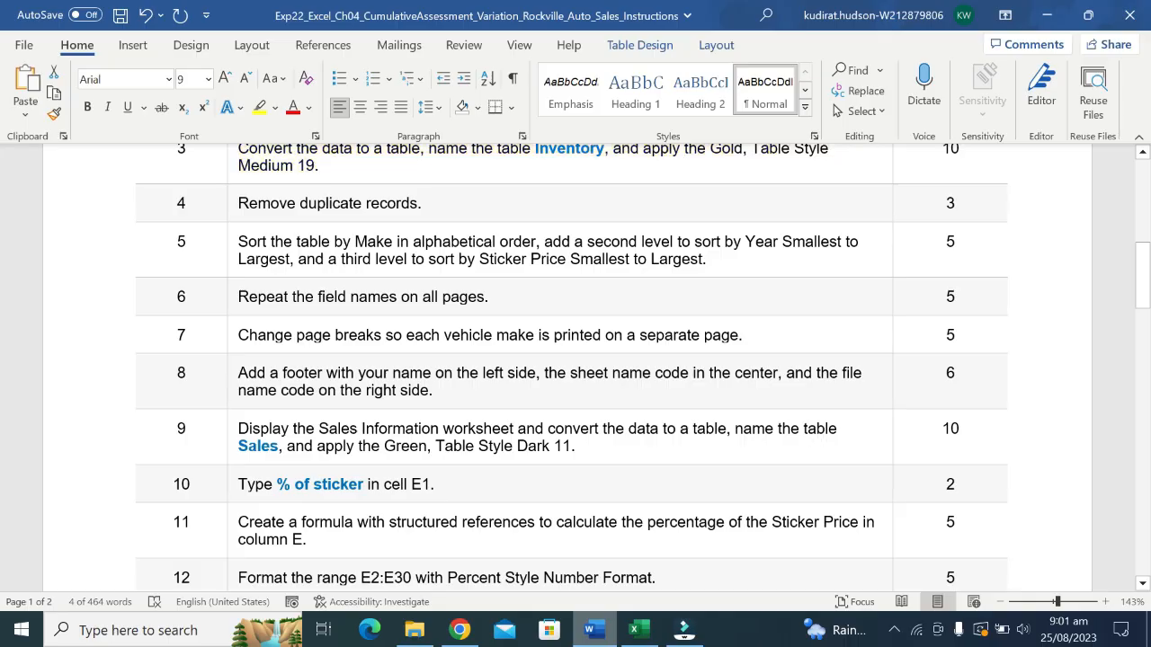
drag(239, 212, 417, 207)
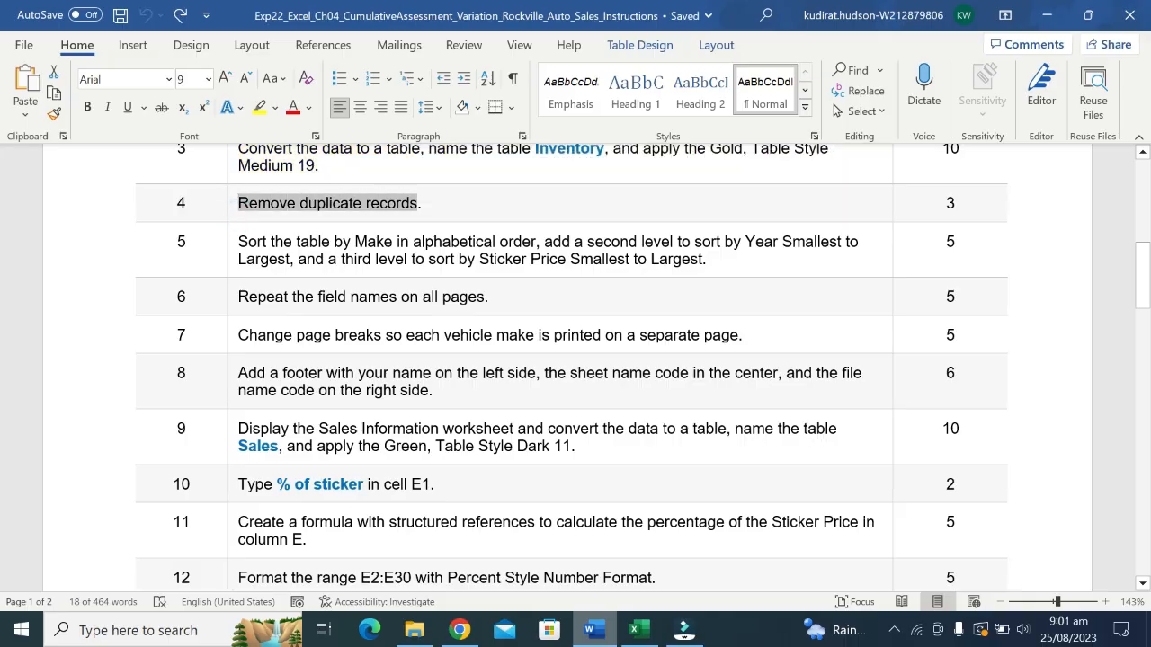
- Switch to Excel and remove duplicate records from the Inventory table, comparing all columns
click(633, 630)
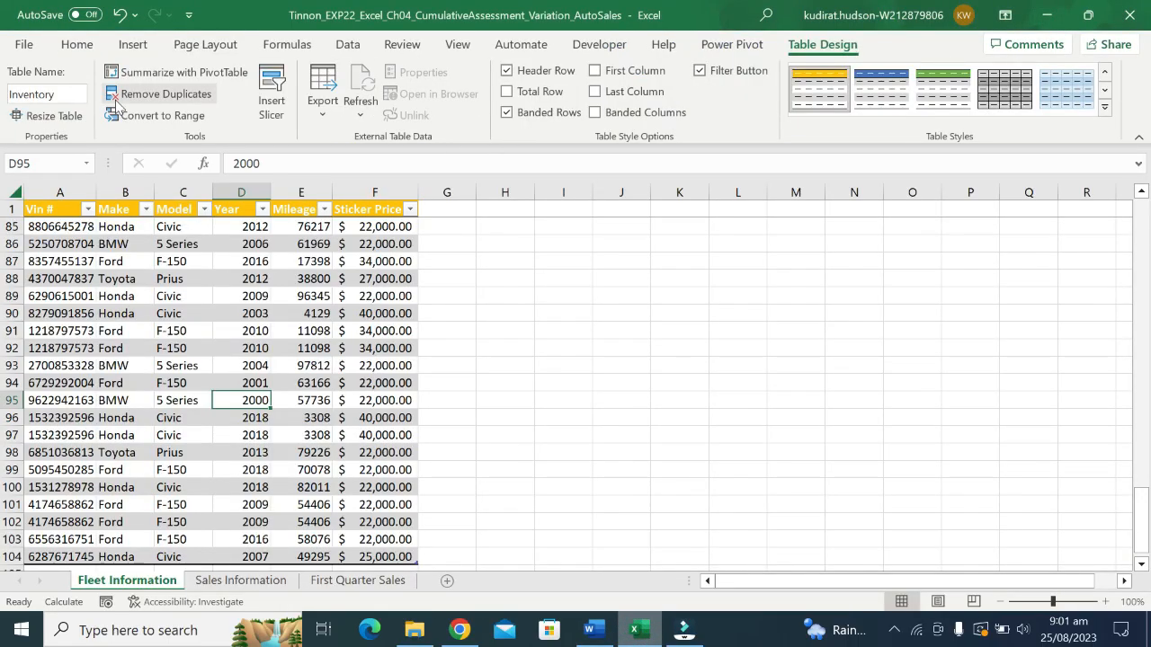
click(348, 45)
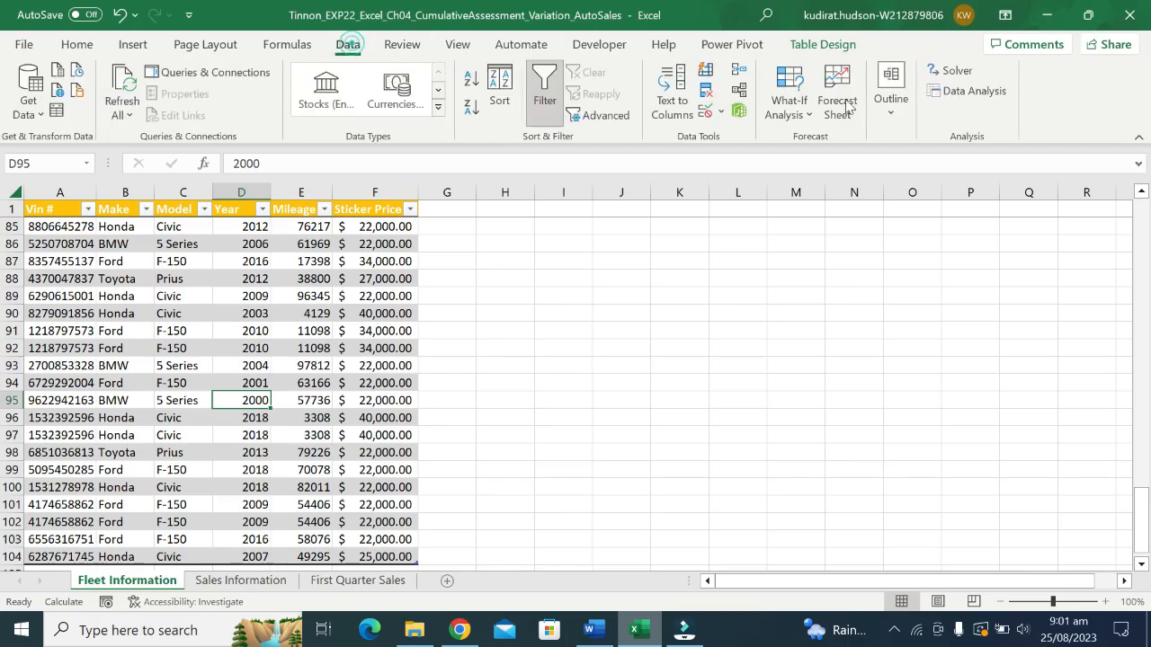
click(707, 94)
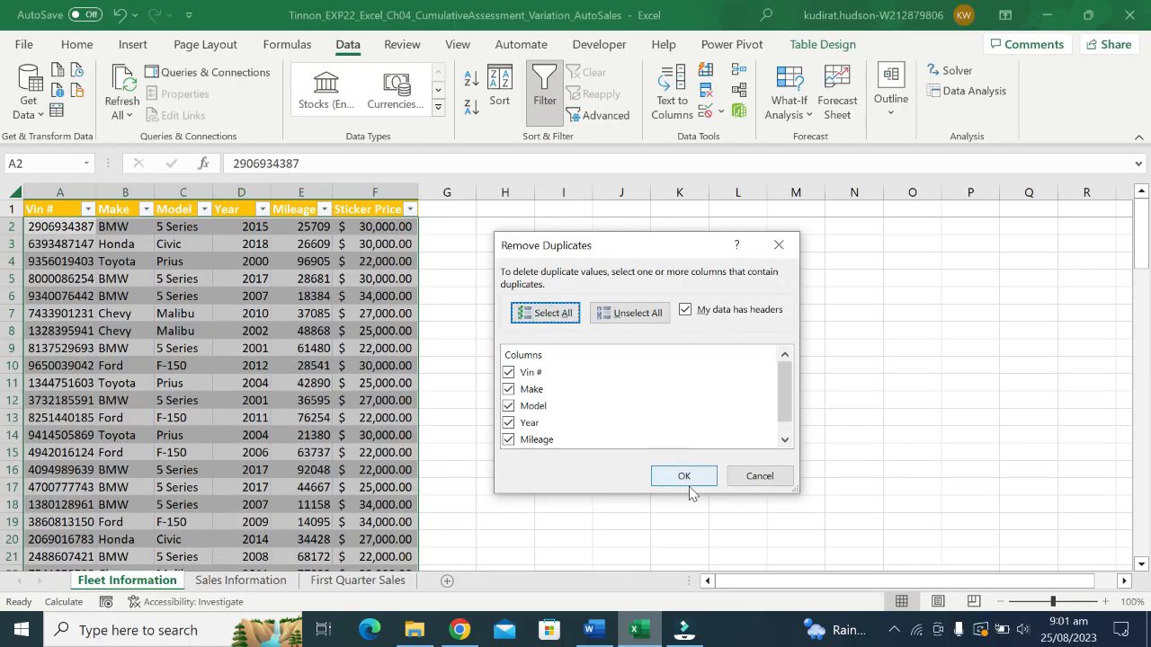
click(686, 479)
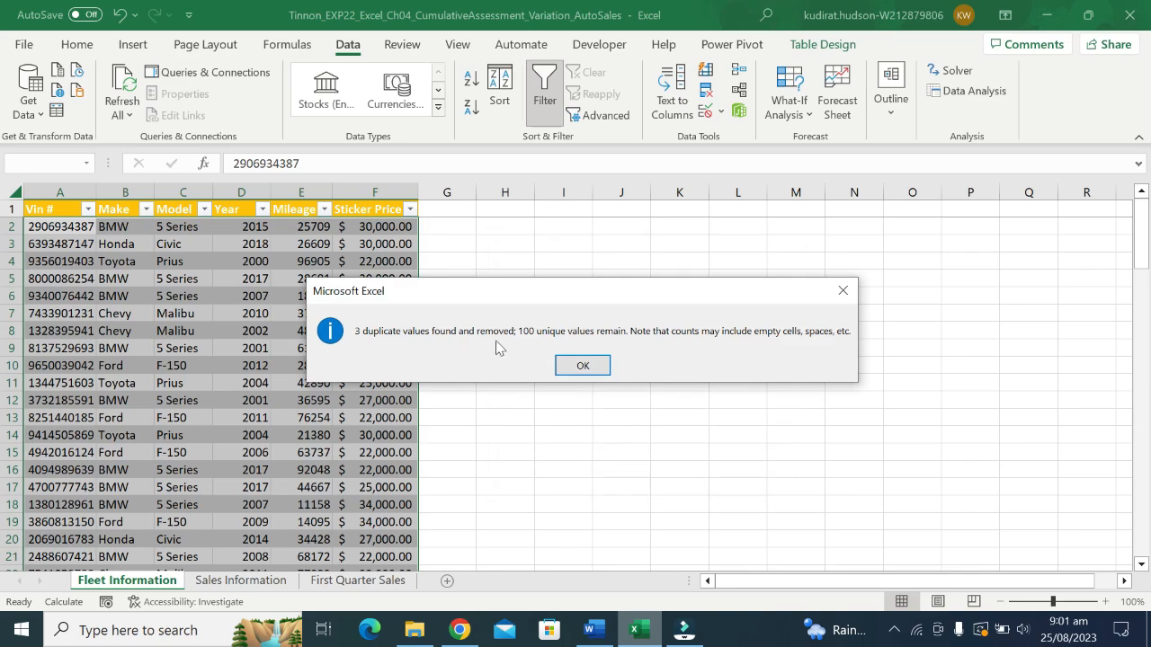
click(583, 366)
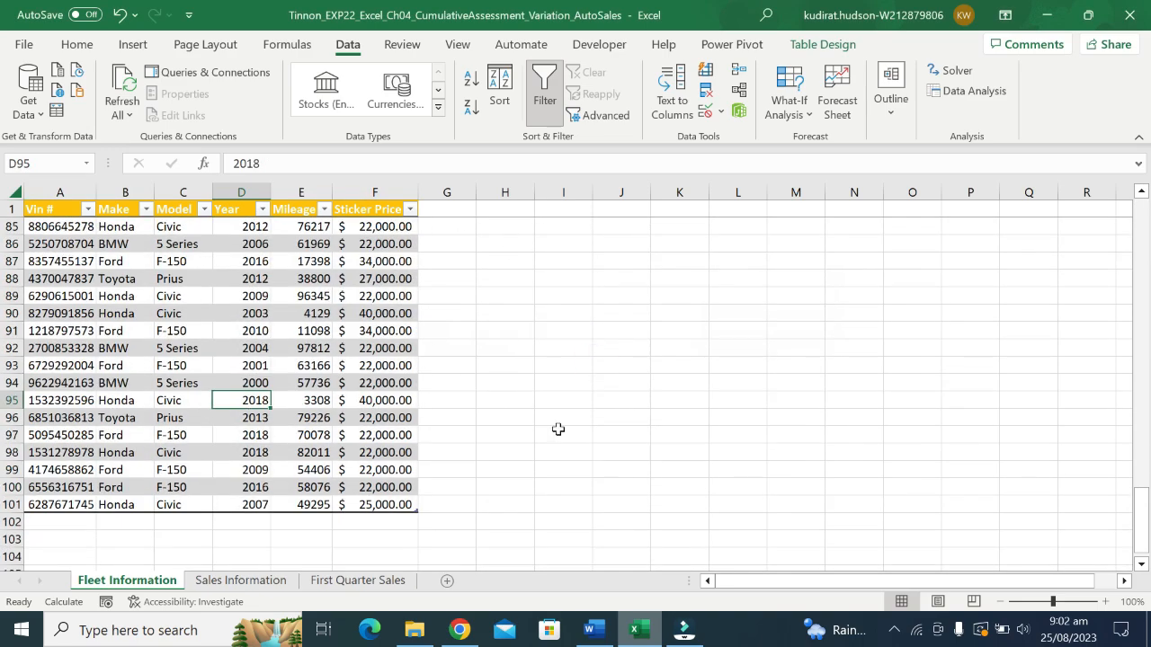
scroll(166, 440, up, 15)
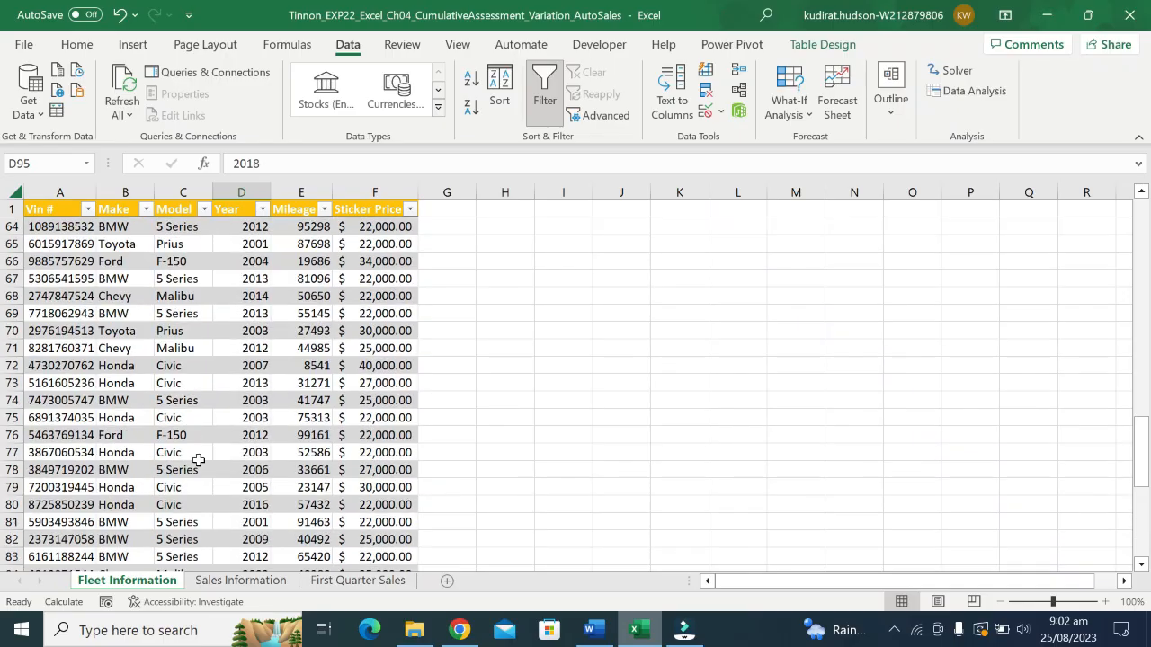
- Return to the Word instructions and highlight the step 5 sorting instruction in yellow
click(593, 630)
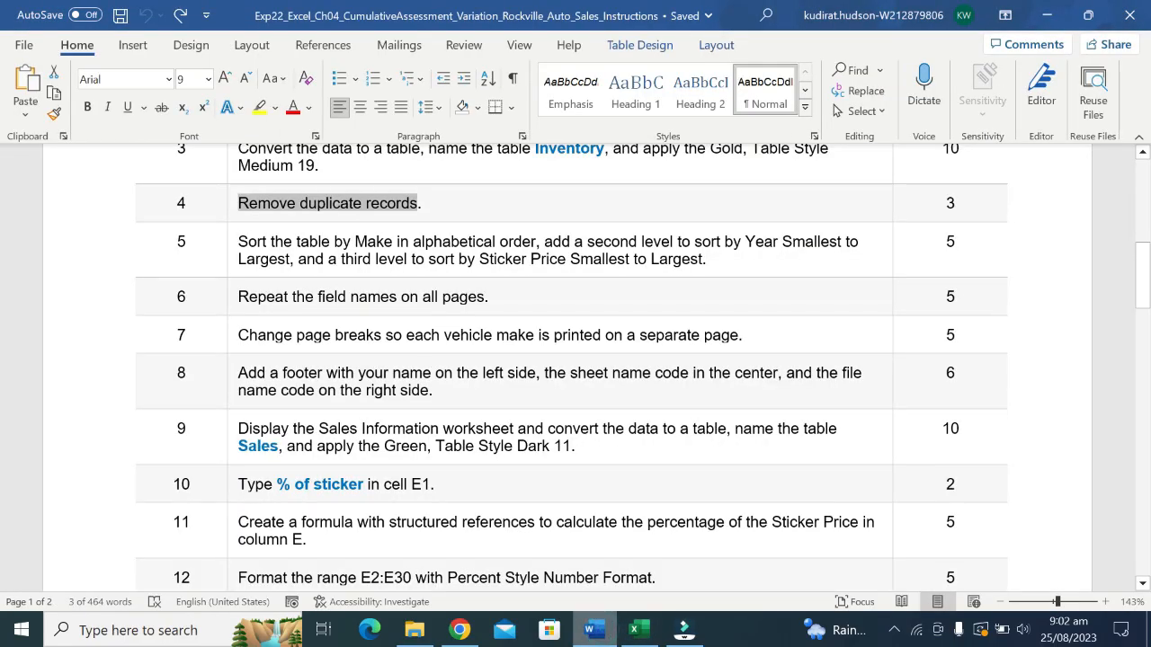
drag(238, 241, 703, 259)
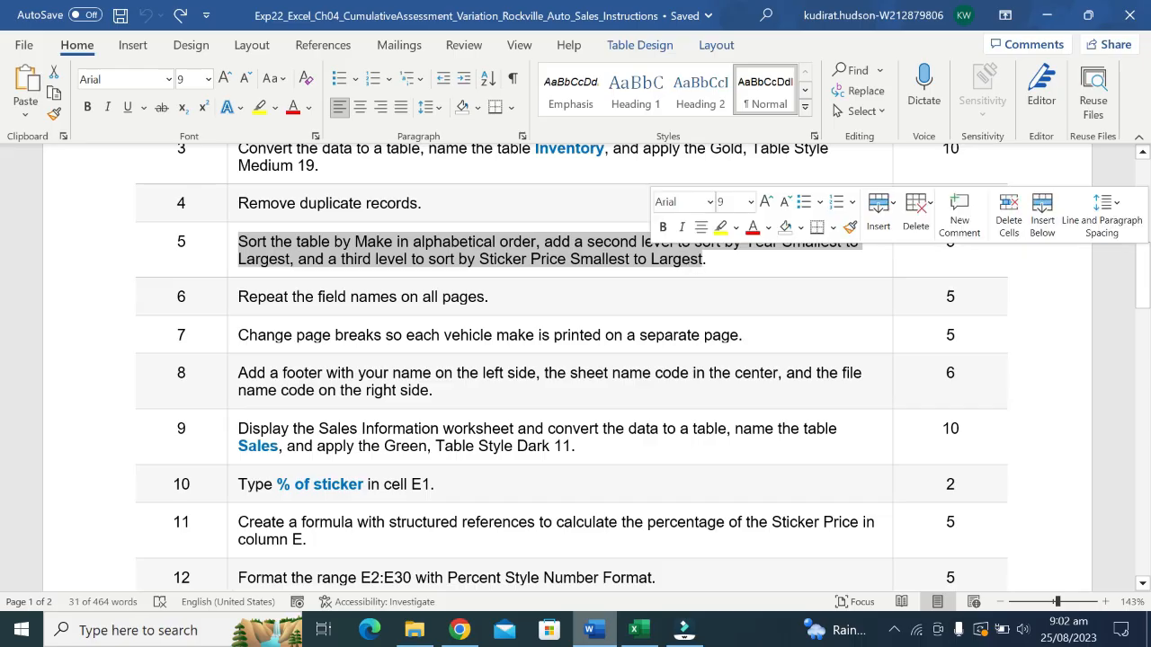
click(720, 227)
click(706, 239)
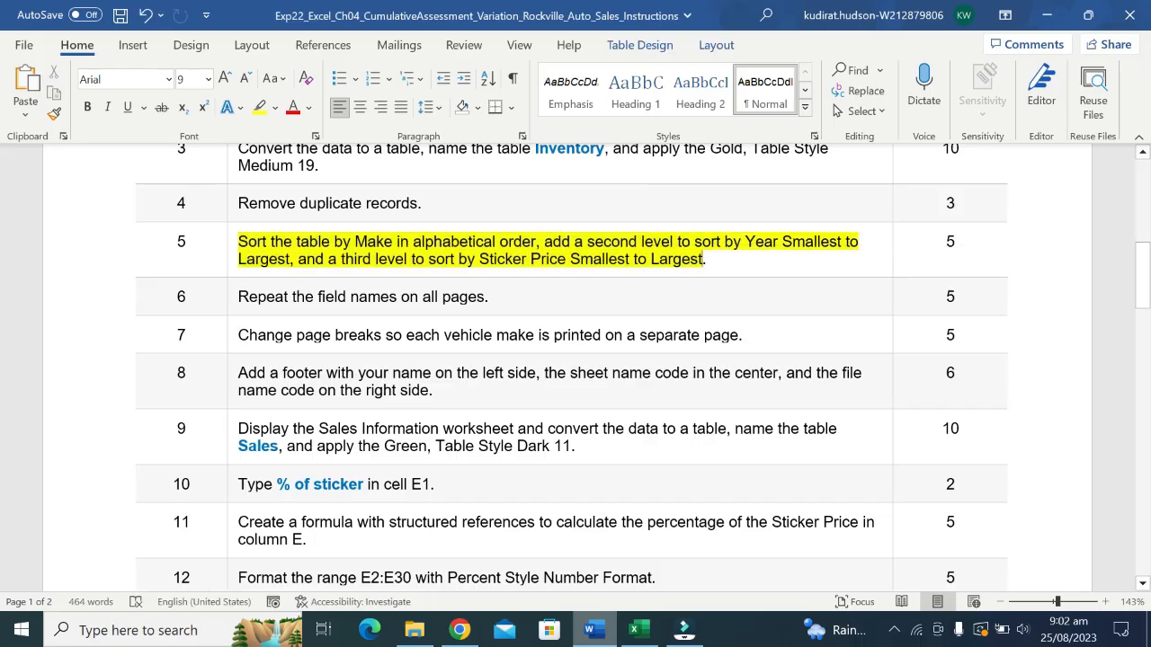
- Look through the remaining instructions and read the Make, Year and Sticker Price sort levels required in step 5
scroll(568, 407, down, 12)
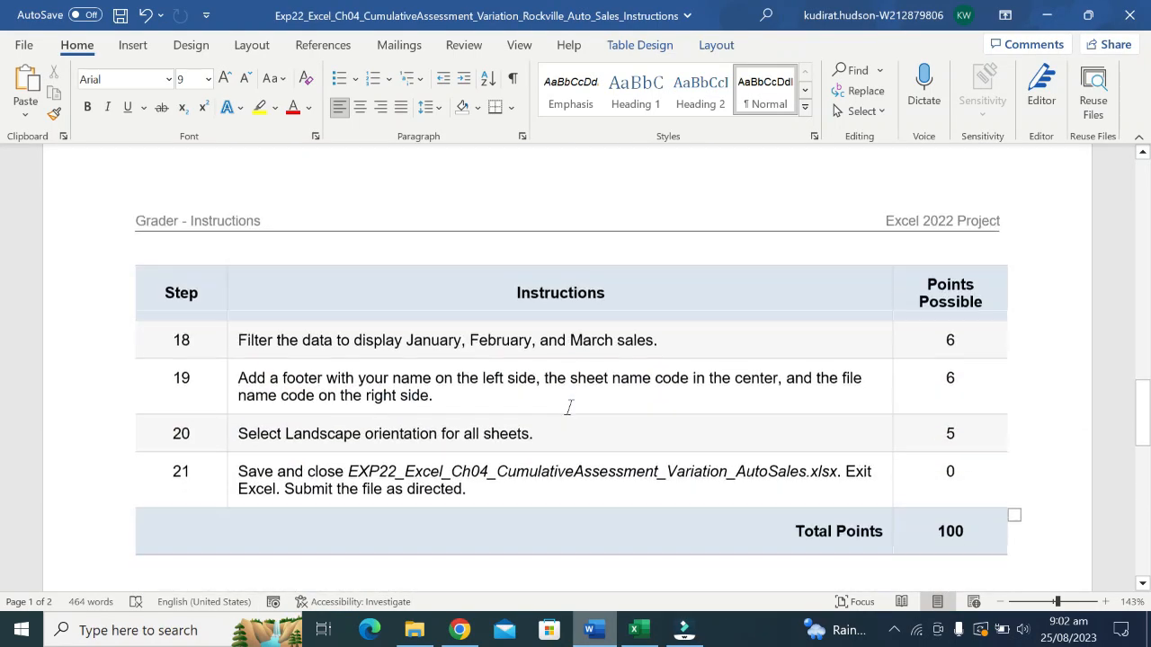
scroll(569, 405, up, 13)
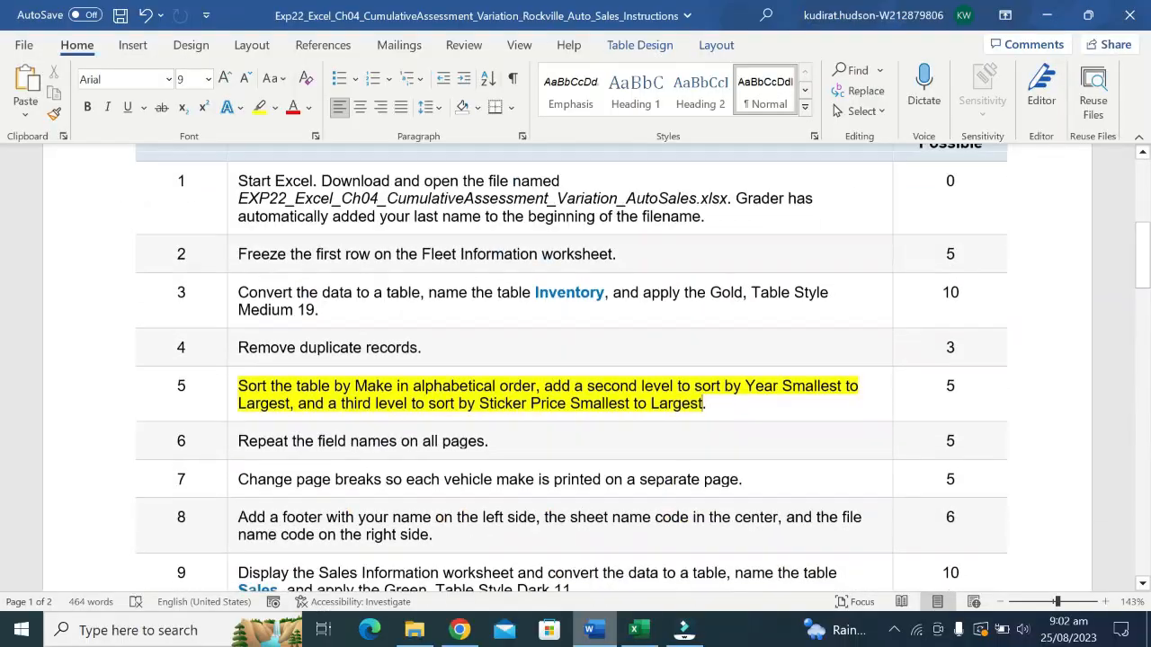
scroll(531, 400, down, 1)
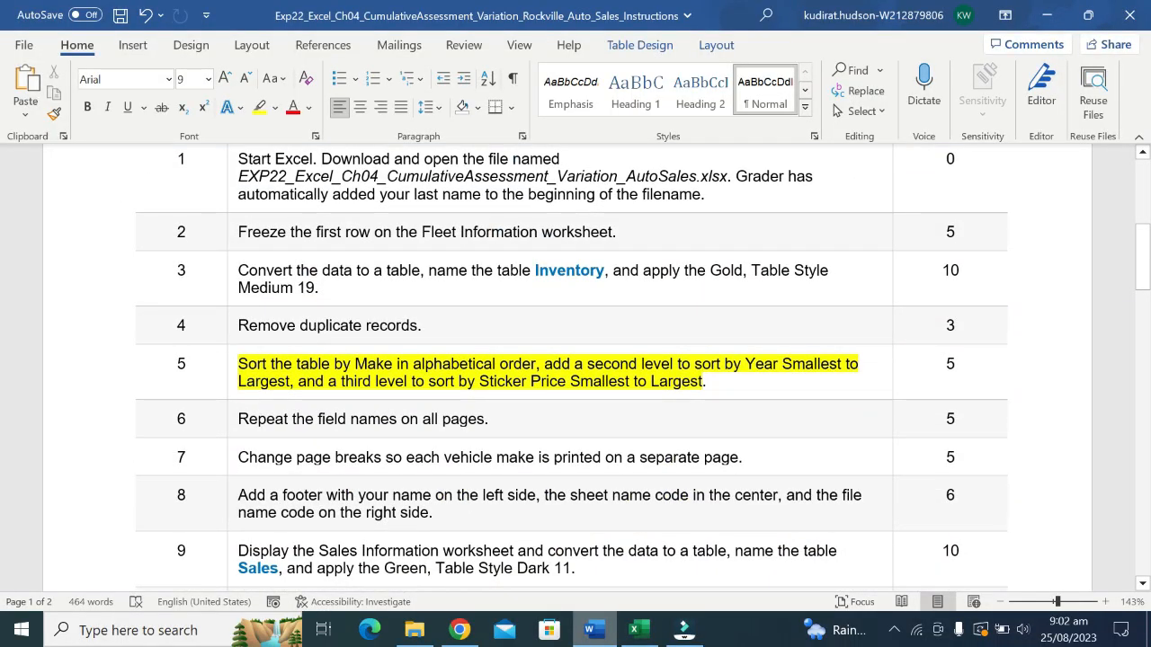
drag(270, 364, 845, 365)
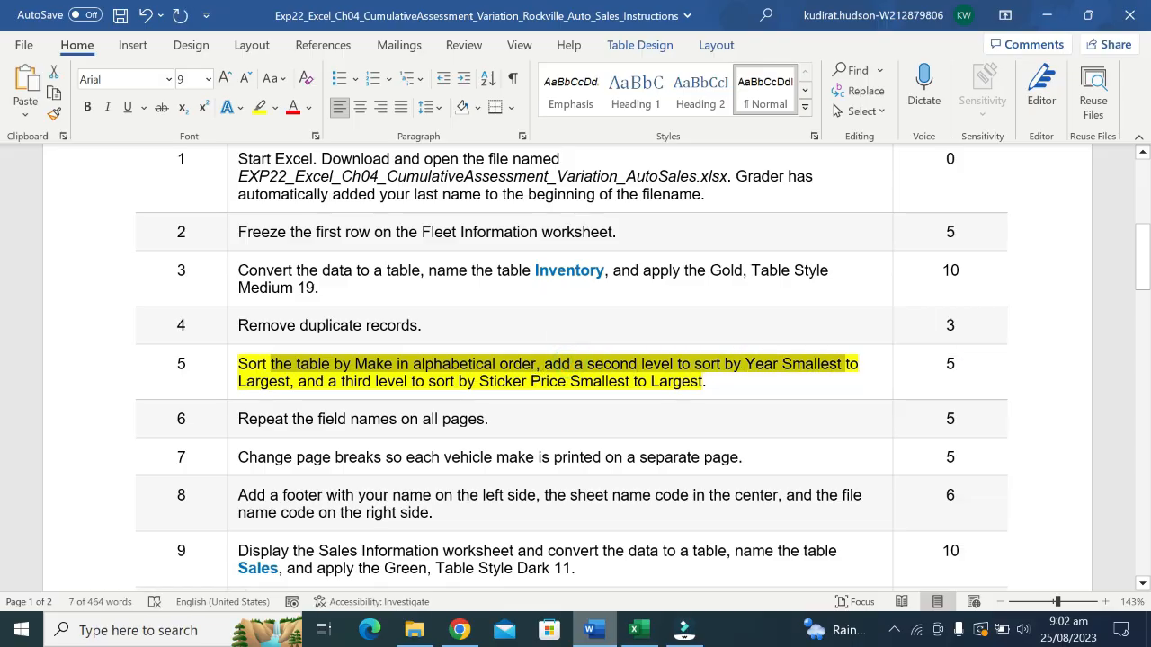
drag(244, 382, 703, 382)
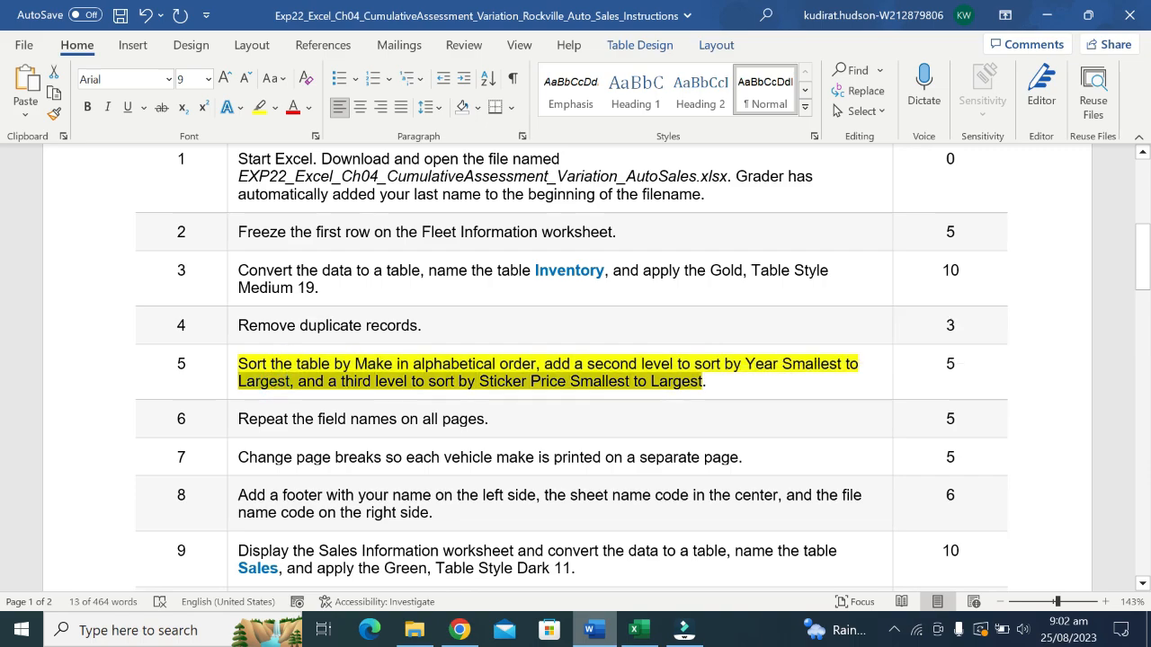
click(261, 363)
drag(243, 364, 536, 364)
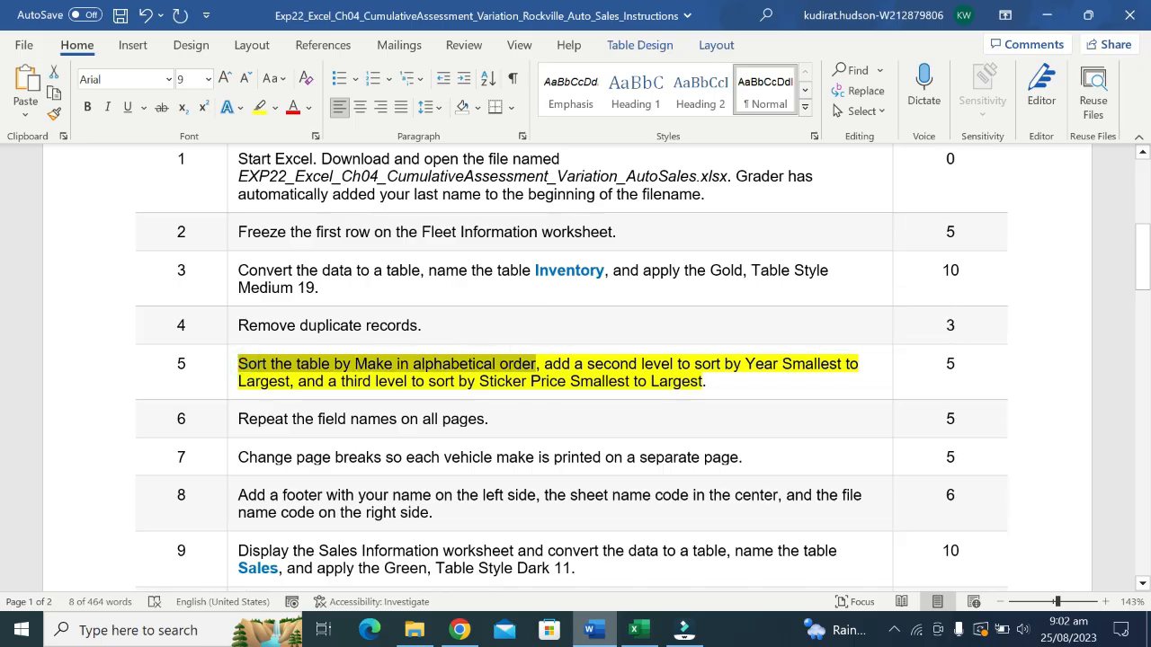
drag(695, 363, 844, 363)
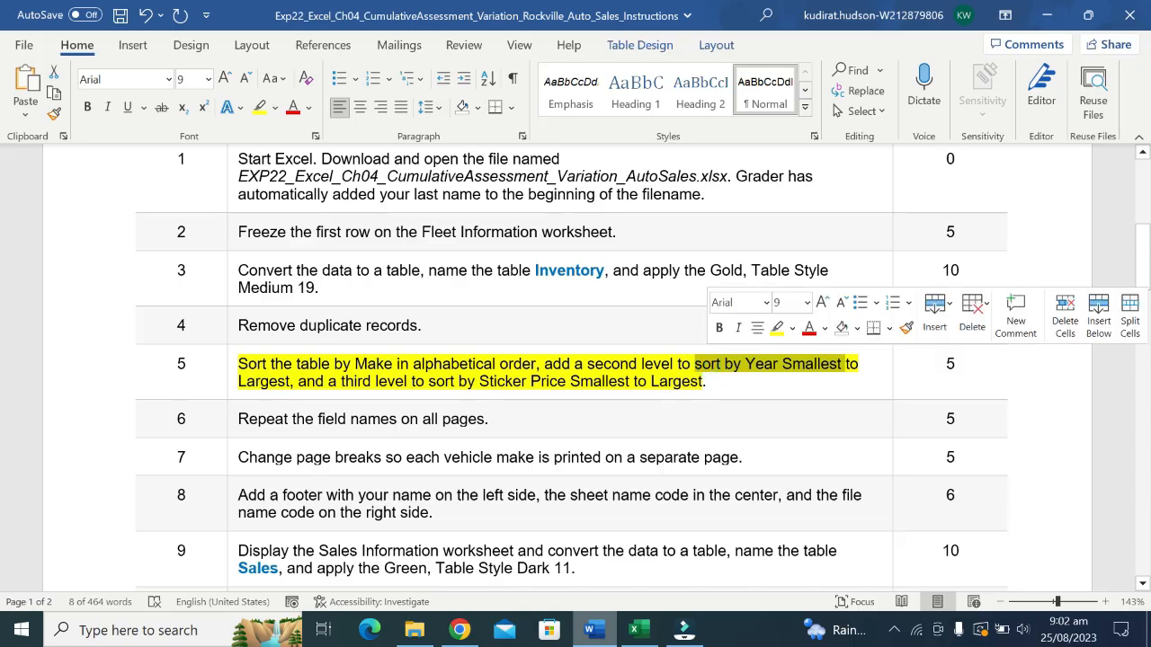
- Switch to Excel and open a custom sort for the Inventory table on the Fleet Information worksheet
click(640, 630)
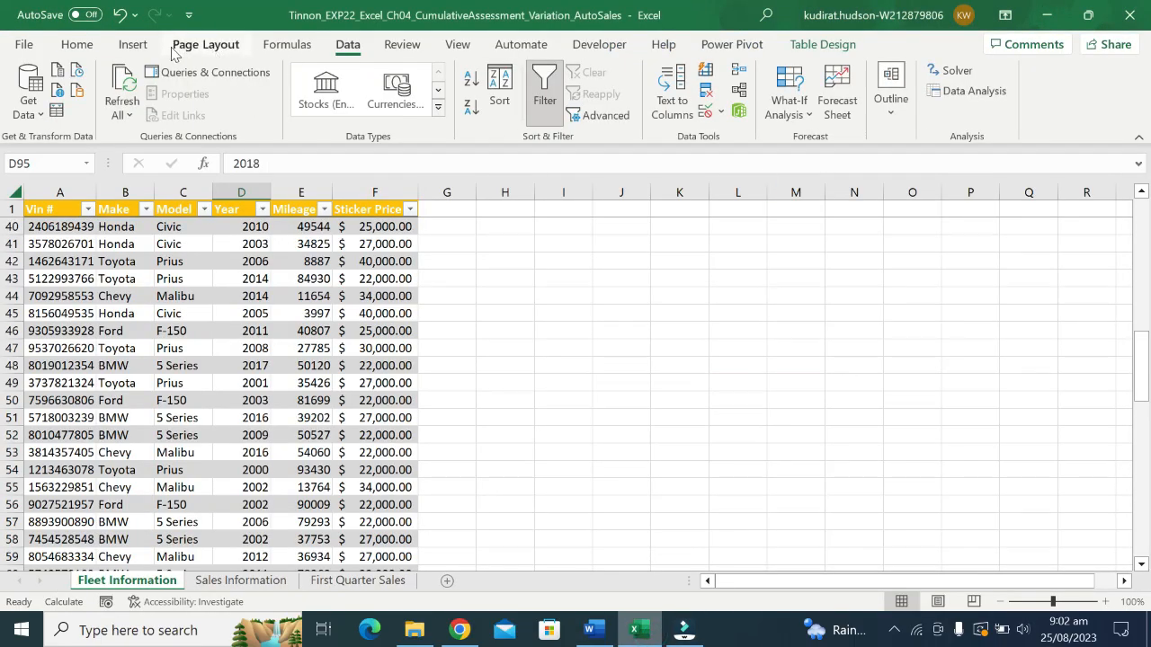
click(275, 43)
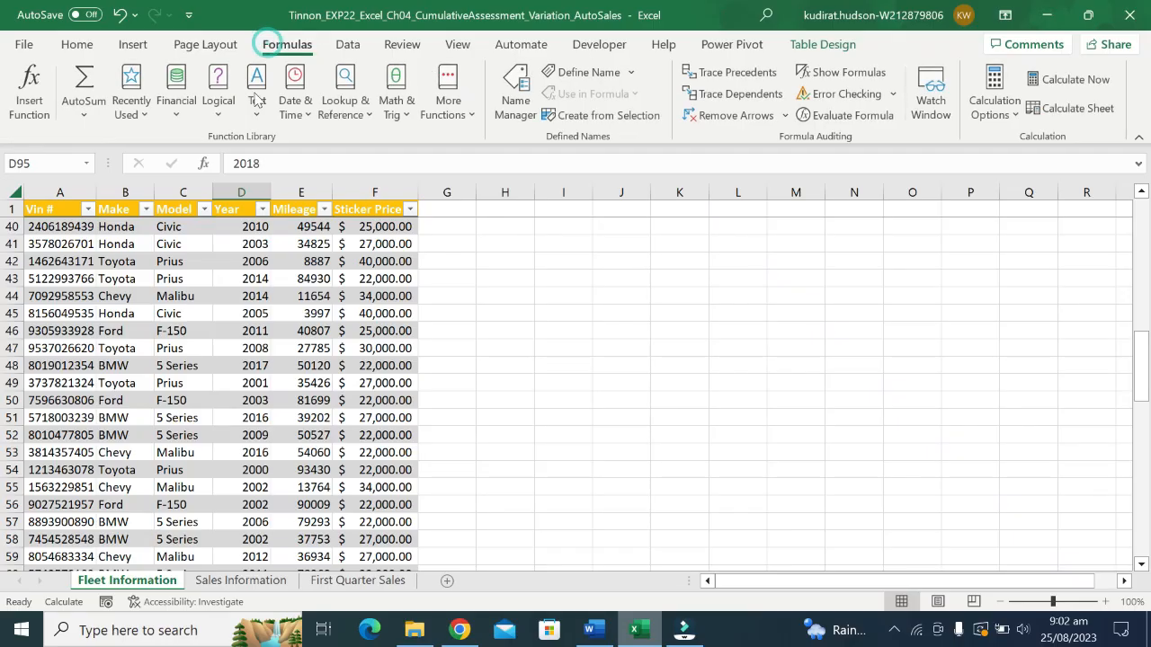
click(208, 47)
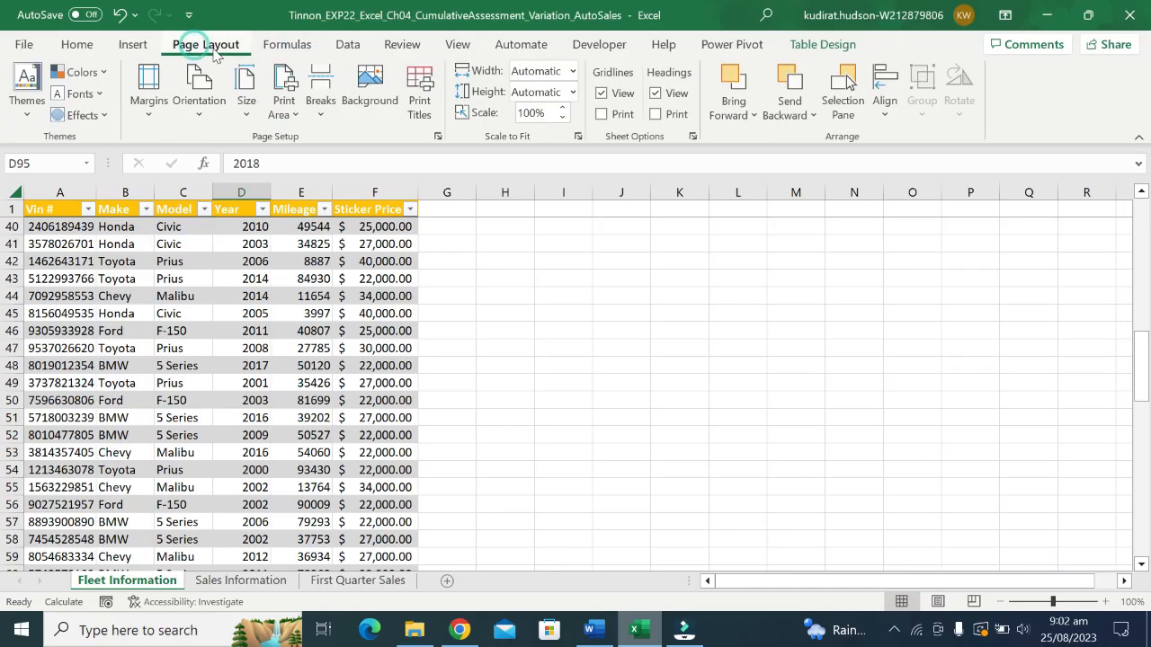
click(88, 46)
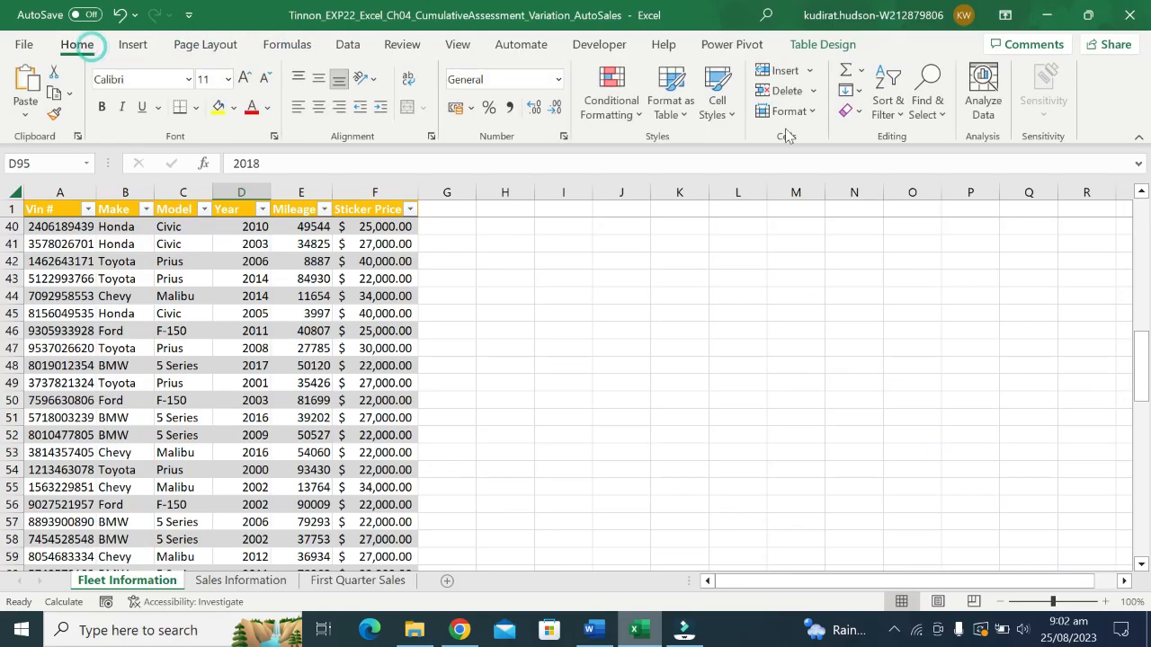
click(895, 124)
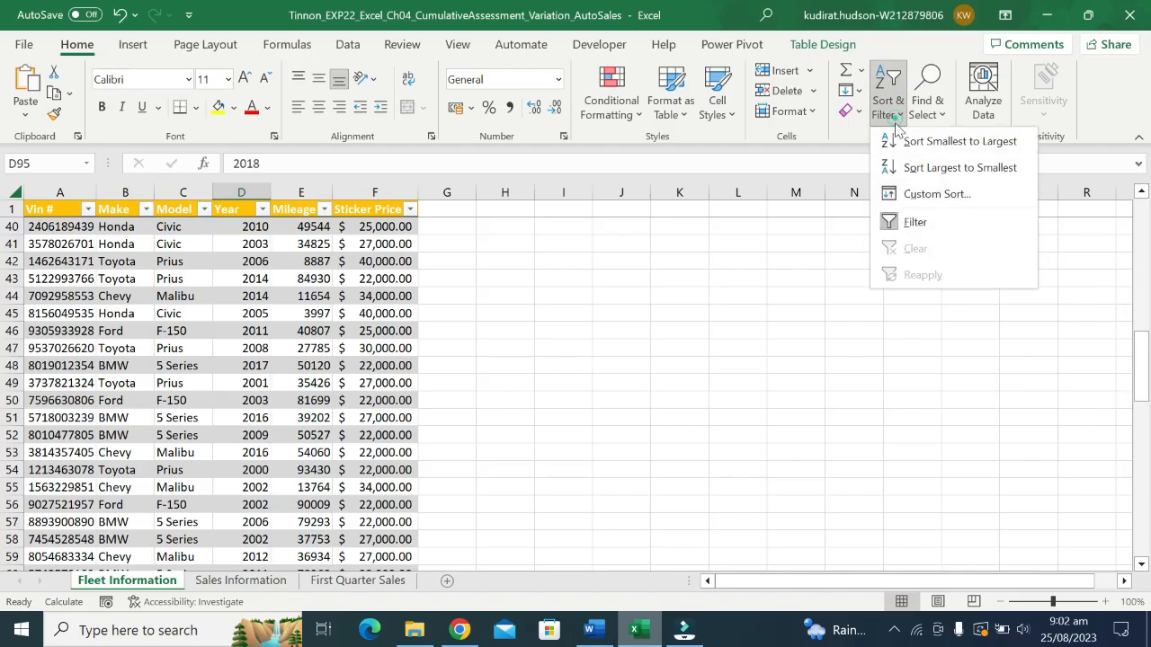
click(928, 193)
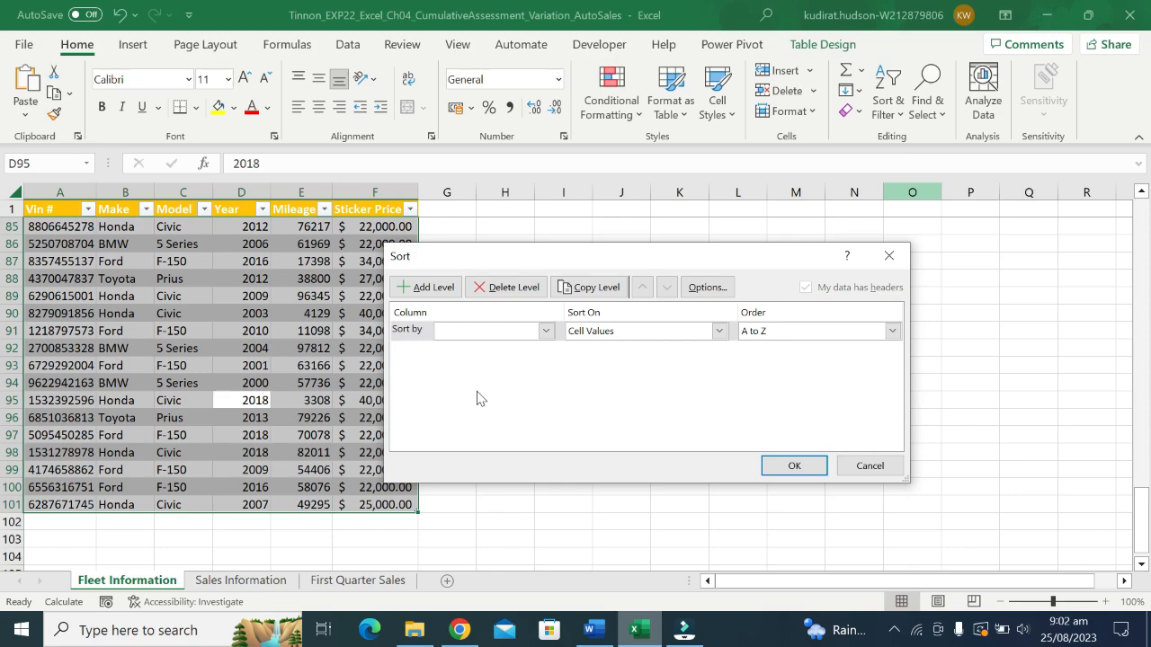
- Recheck the step 5 instruction in Word, then in Excel set the first sort level to Make, A to Z
click(592, 629)
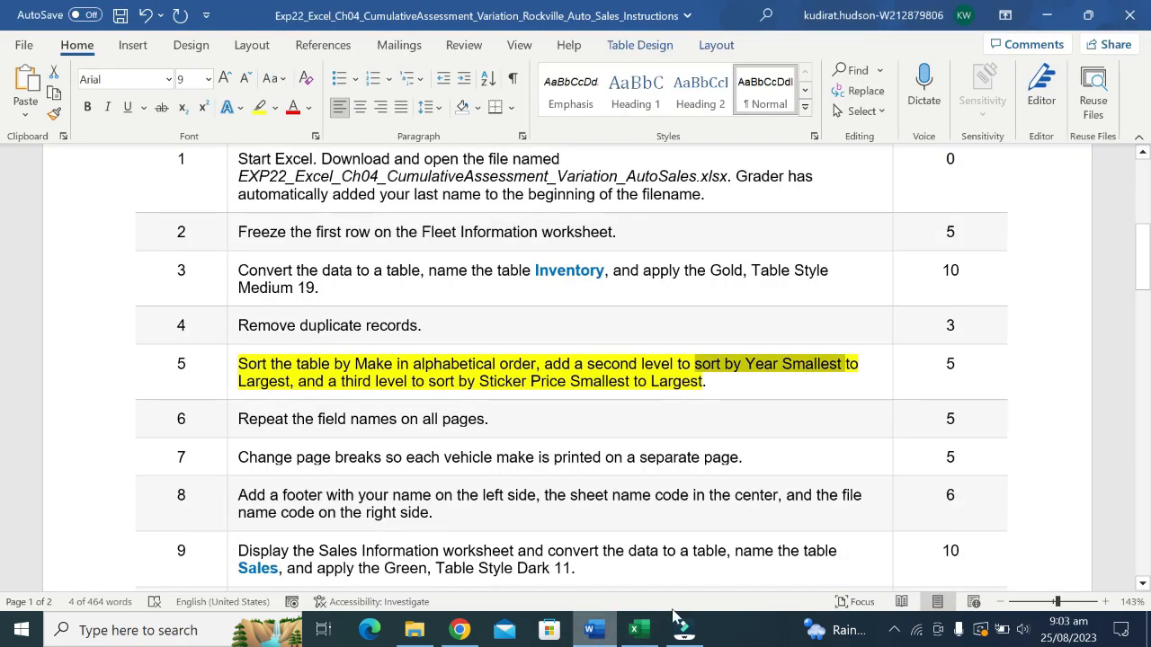
click(636, 629)
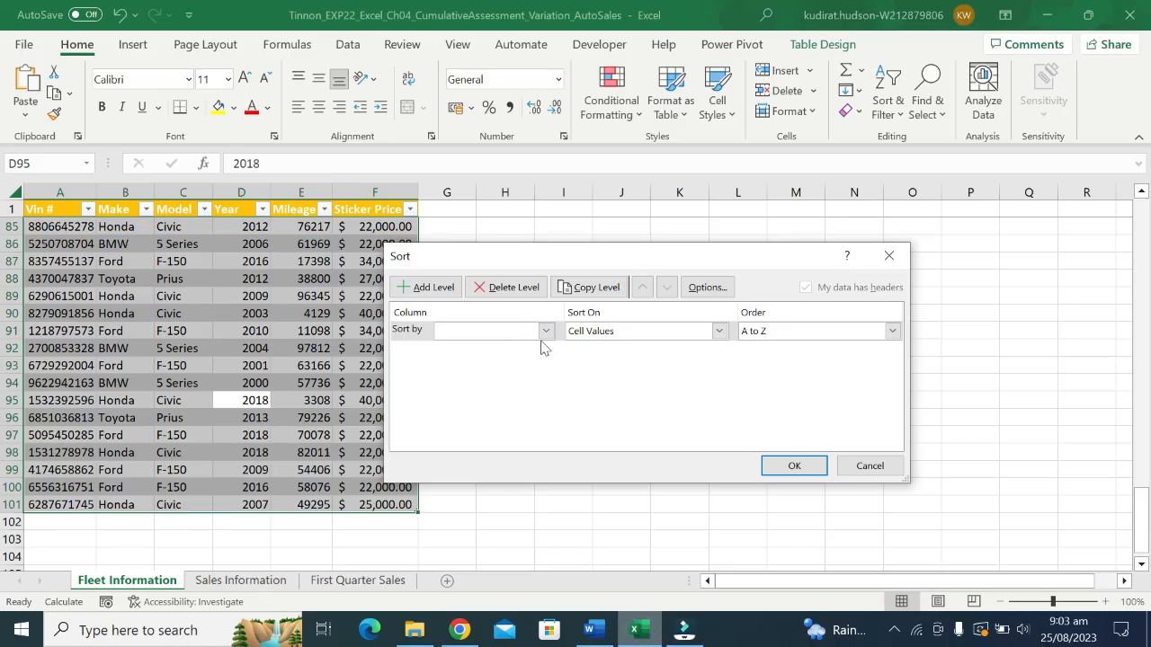
click(545, 331)
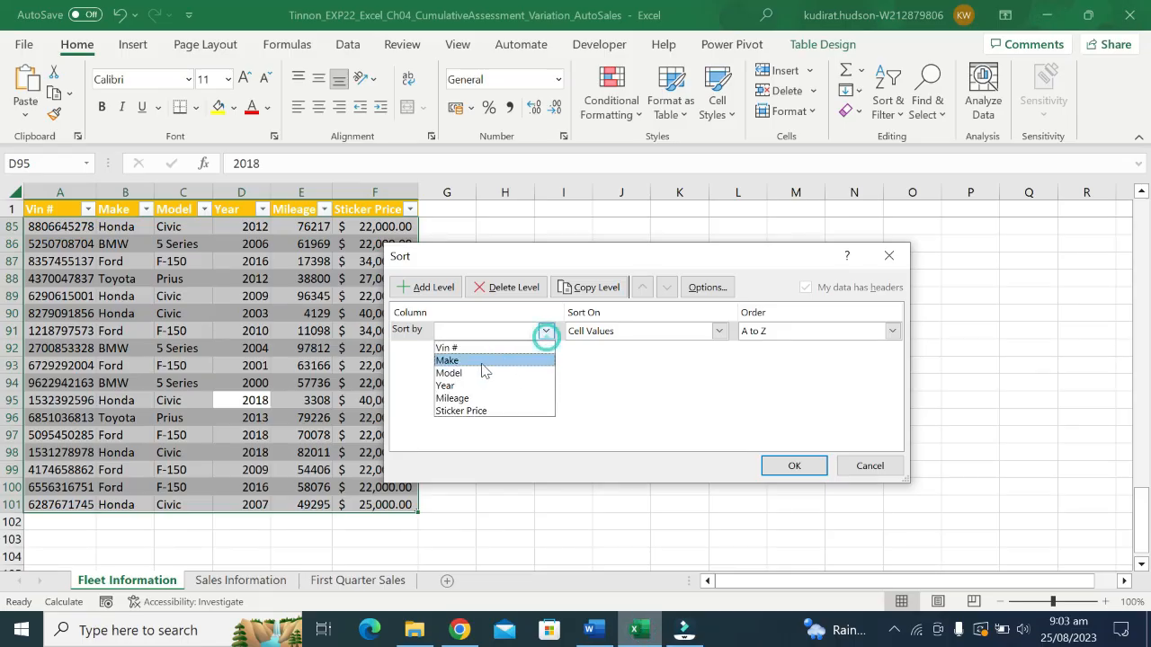
click(481, 362)
- Add a second sort level by Year, Smallest to Largest, checking the Word instruction for it
click(428, 286)
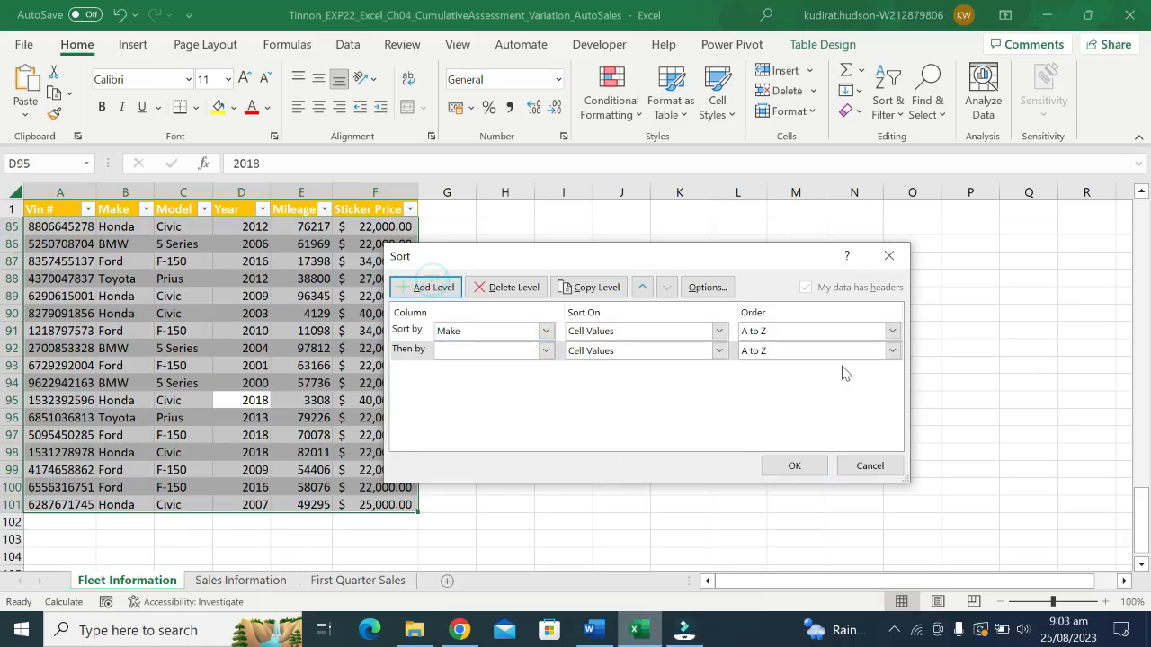
click(590, 629)
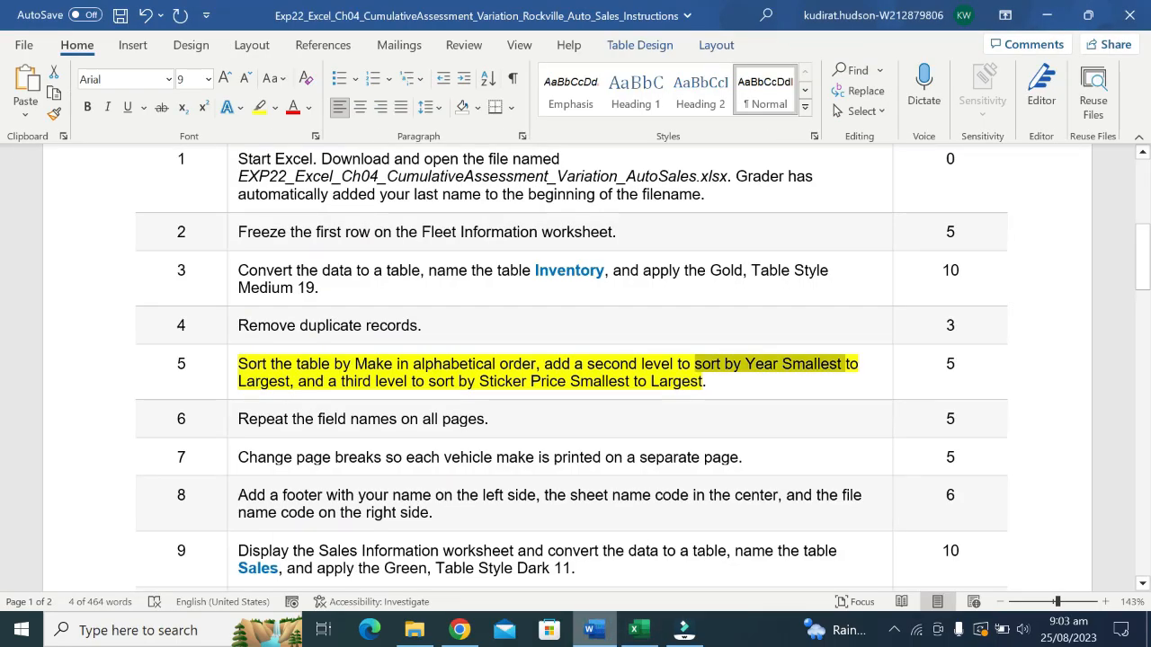
click(635, 629)
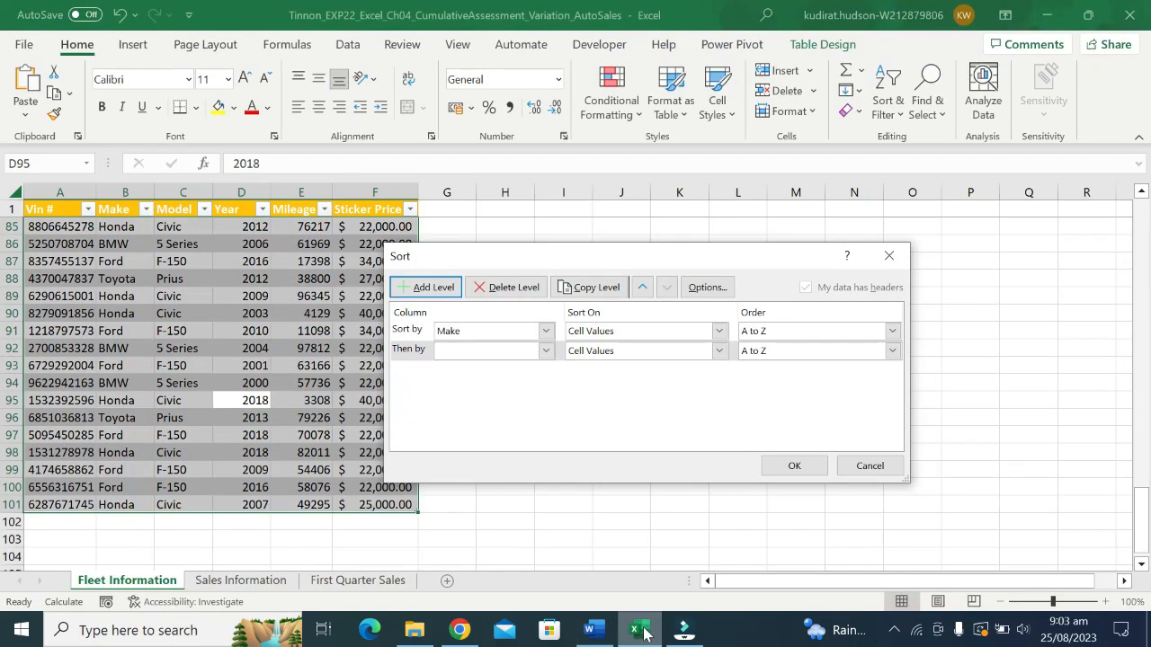
click(545, 350)
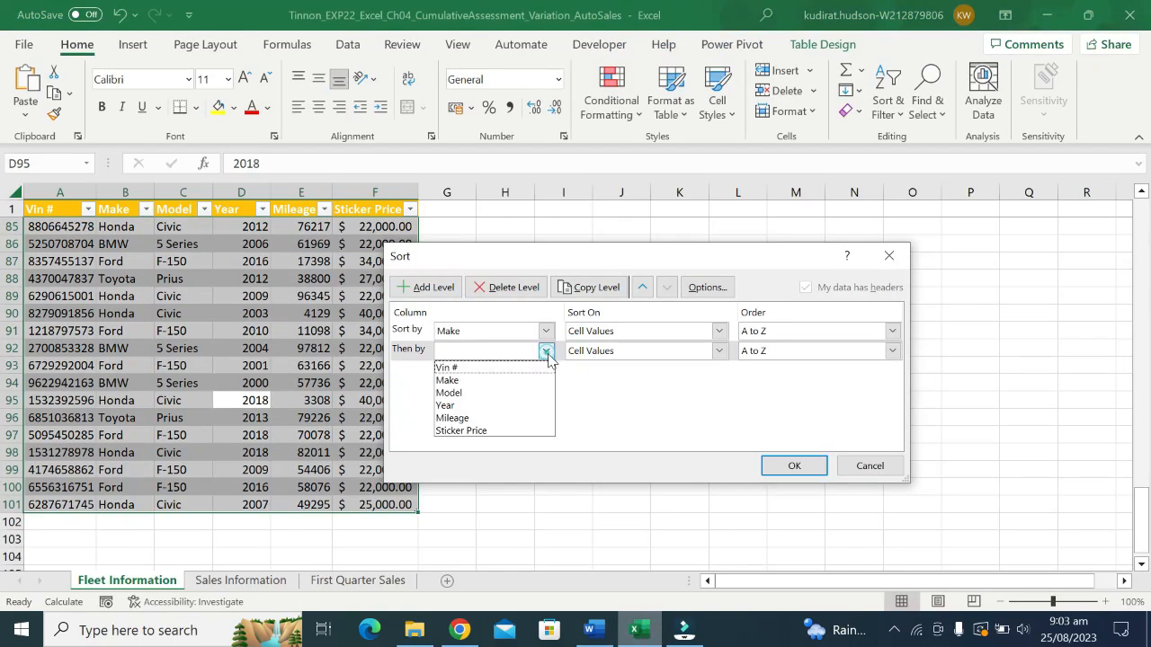
click(481, 405)
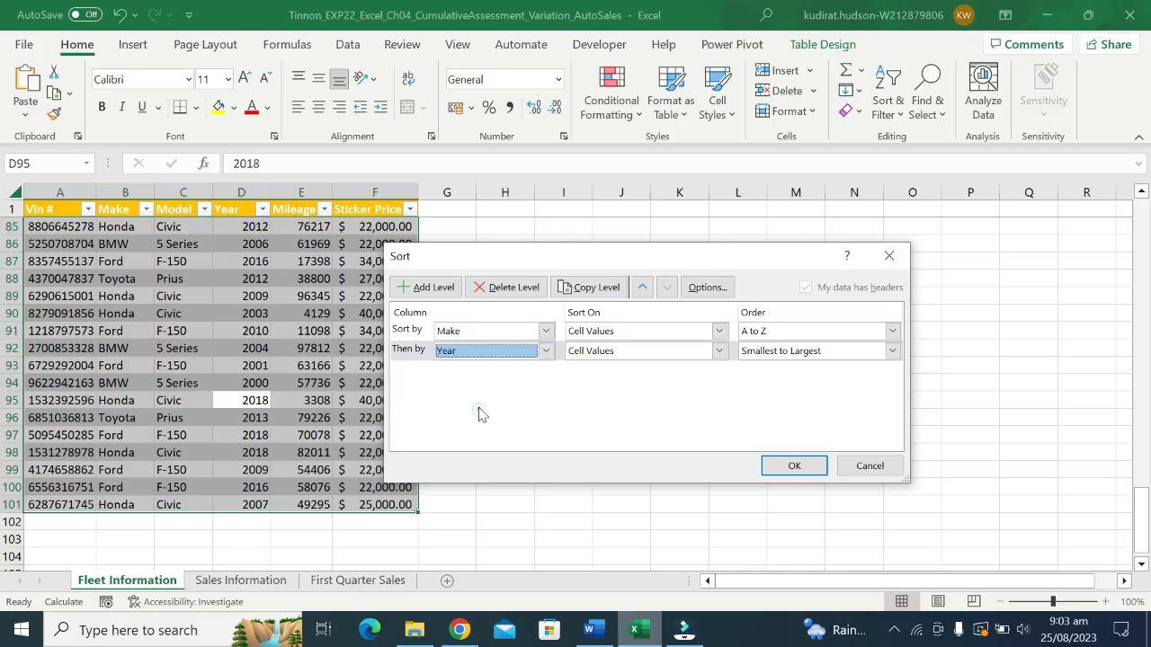
- Check the third level in the Word instructions, add Sticker Price, Smallest to Largest, in Excel and apply the sort
click(589, 629)
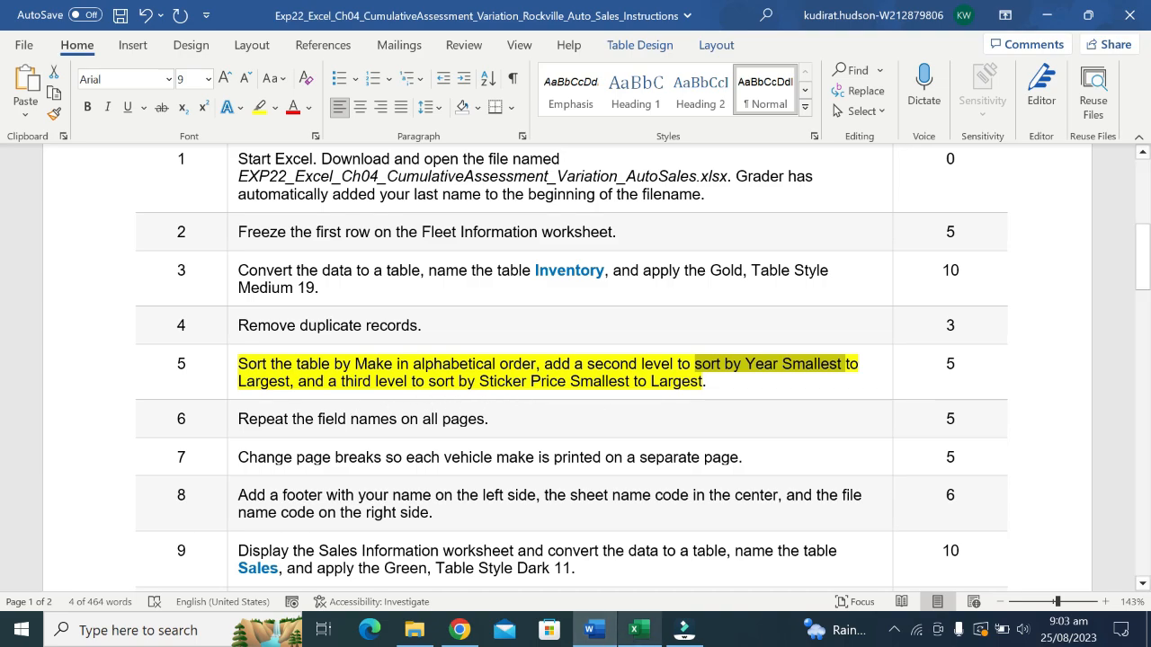
drag(375, 381, 569, 382)
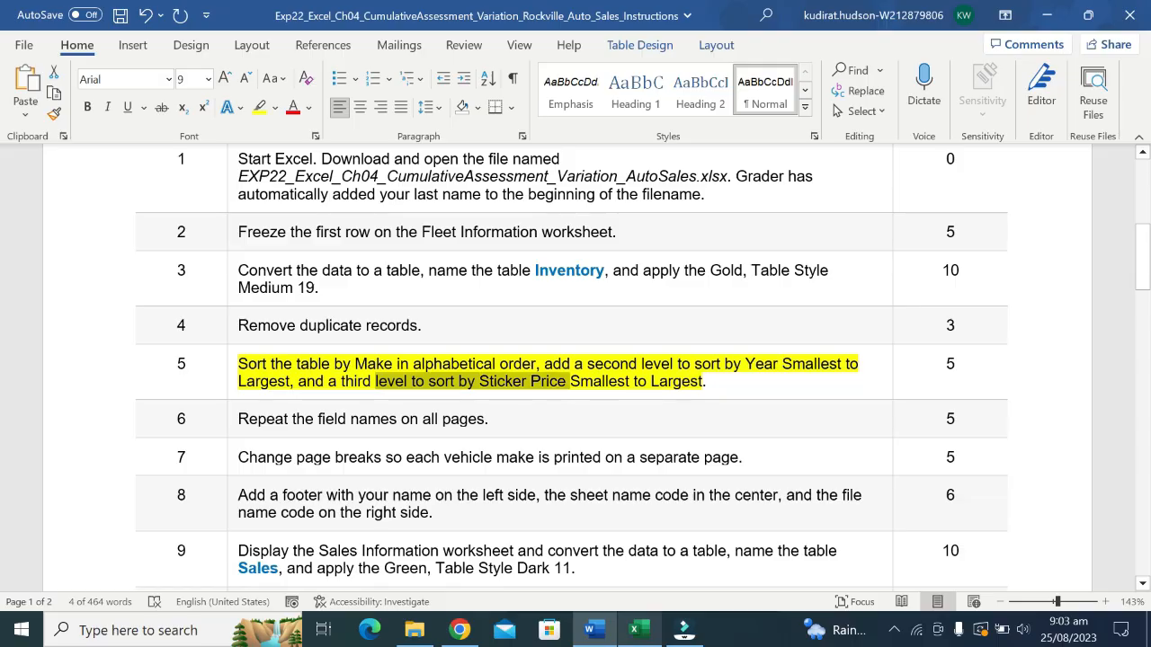
click(639, 630)
right_click(638, 629)
click(404, 290)
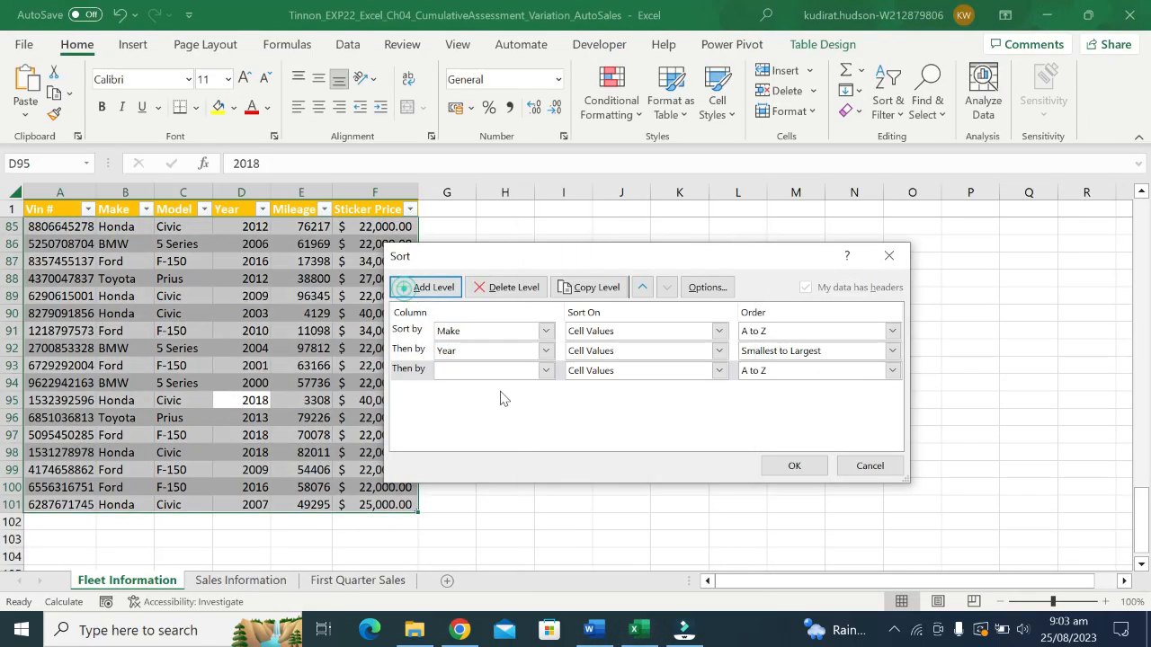
click(546, 370)
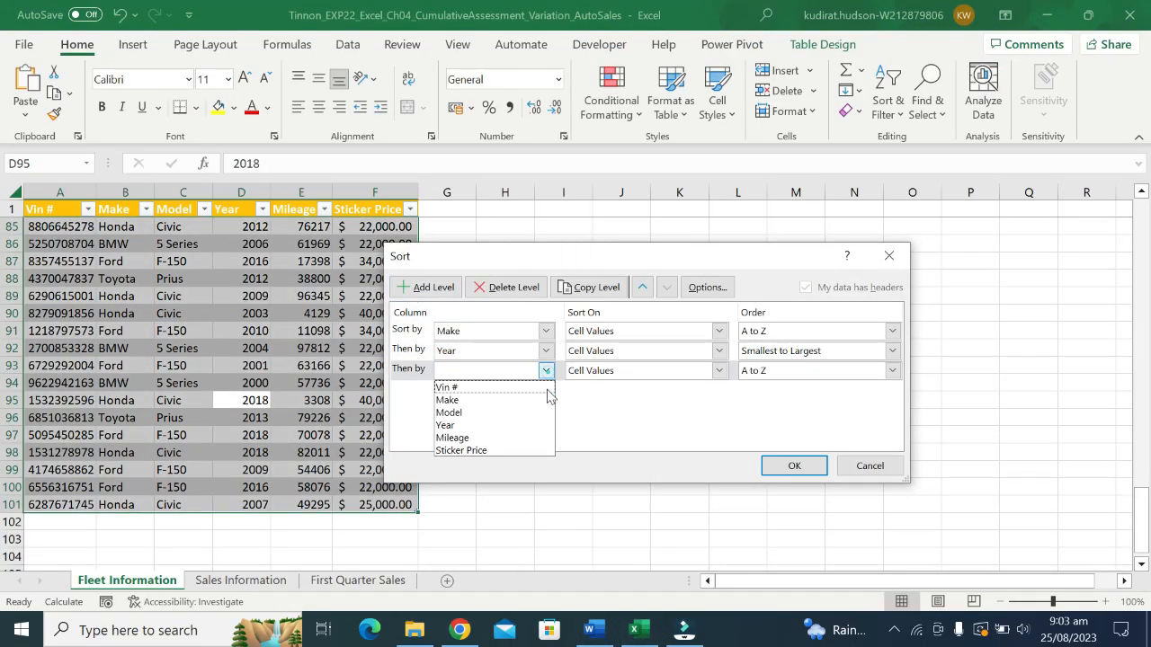
click(489, 449)
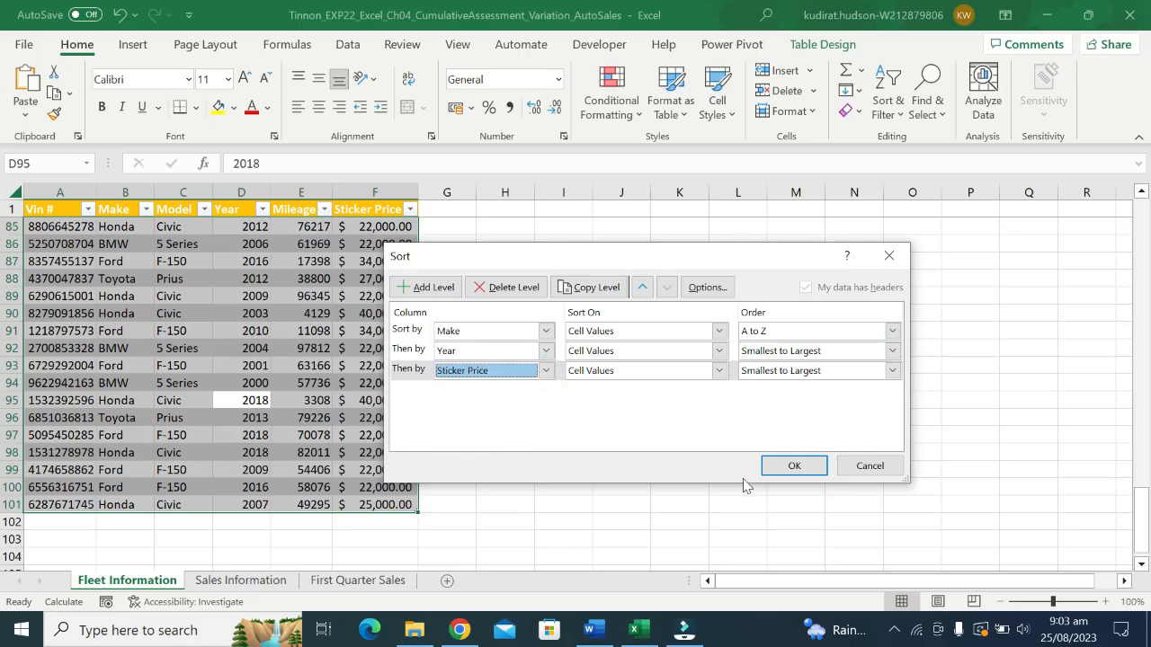
click(790, 466)
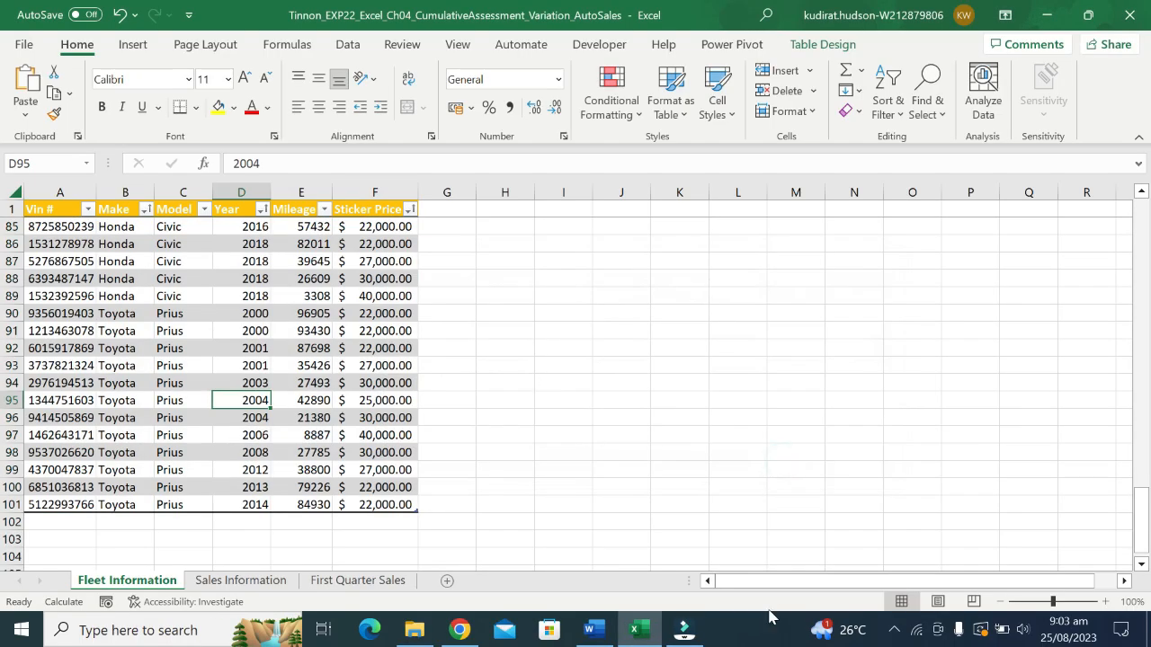
- Switch to the Word instructions, undo the step 5 highlight and highlight the step 6 instruction in yellow
click(591, 628)
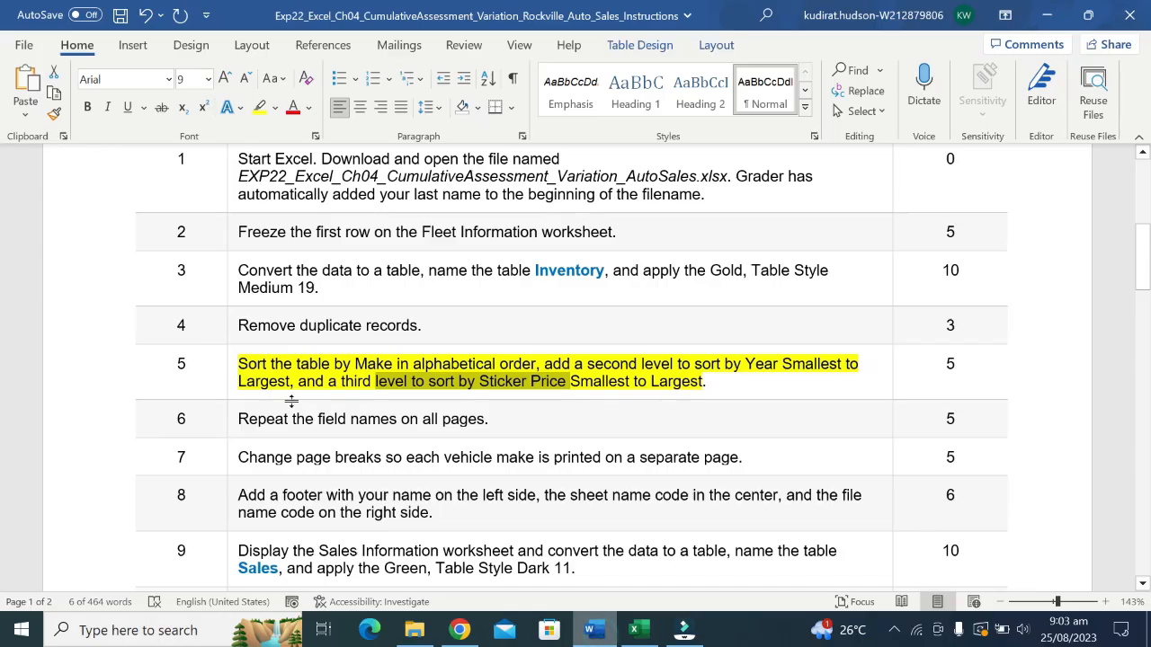
scroll(292, 402, down, 1)
key(ctrl+z)
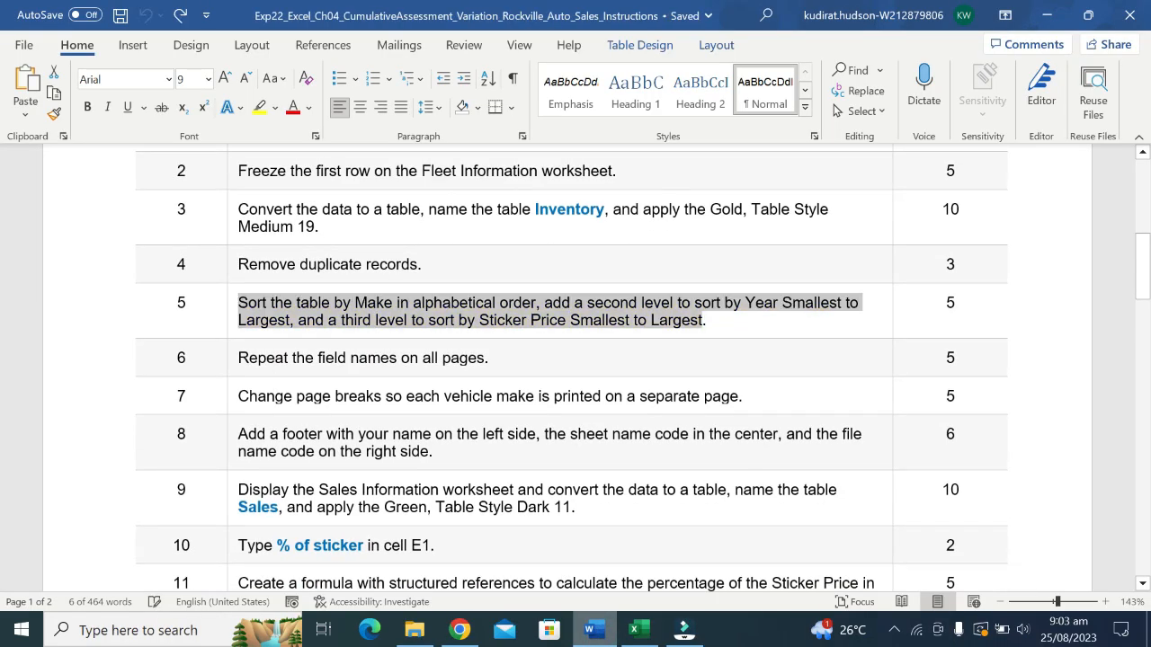
click(271, 394)
drag(241, 365, 485, 364)
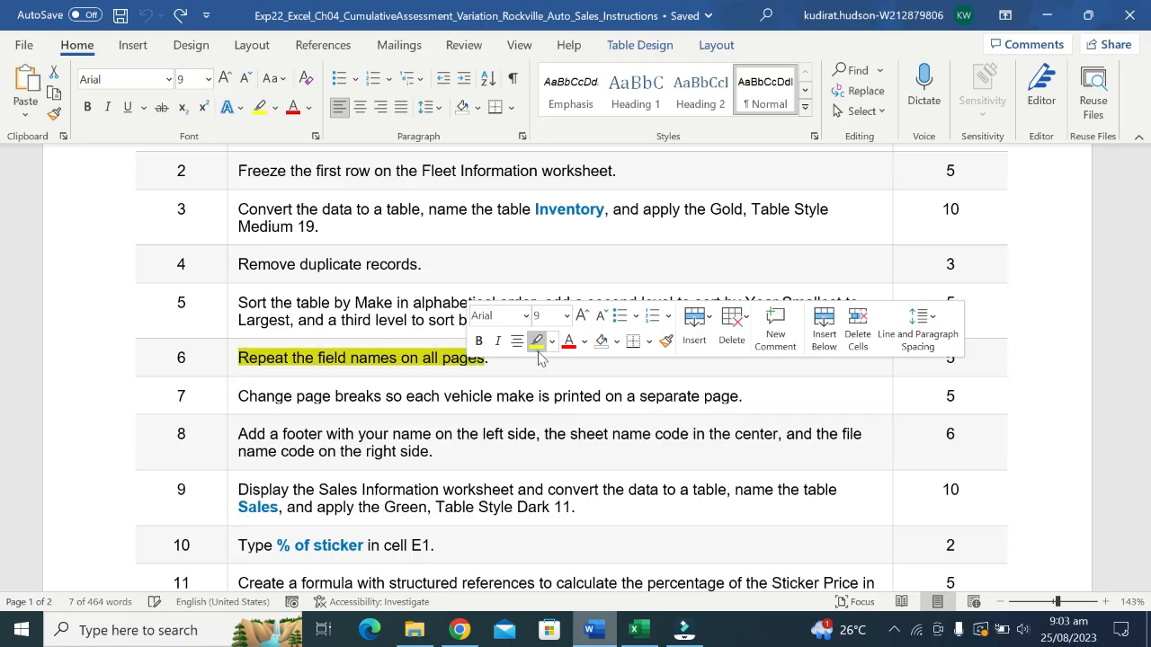
click(535, 342)
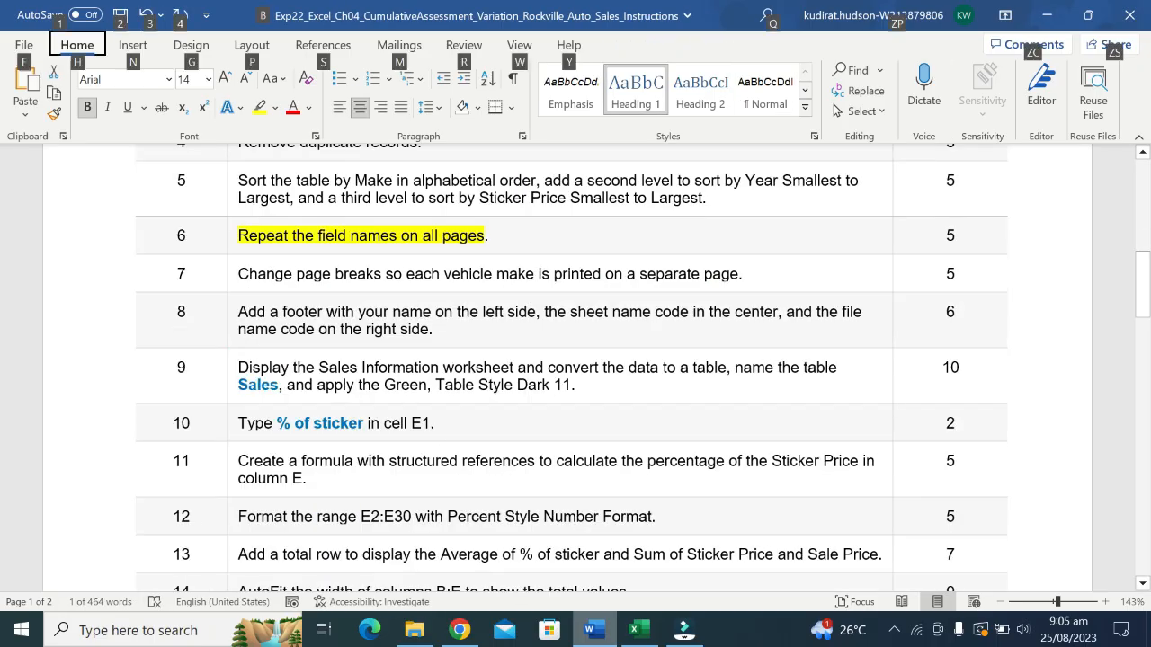
- Switch to Excel and set row 1 of the Fleet Information worksheet to repeat at the top of every printed page
click(639, 631)
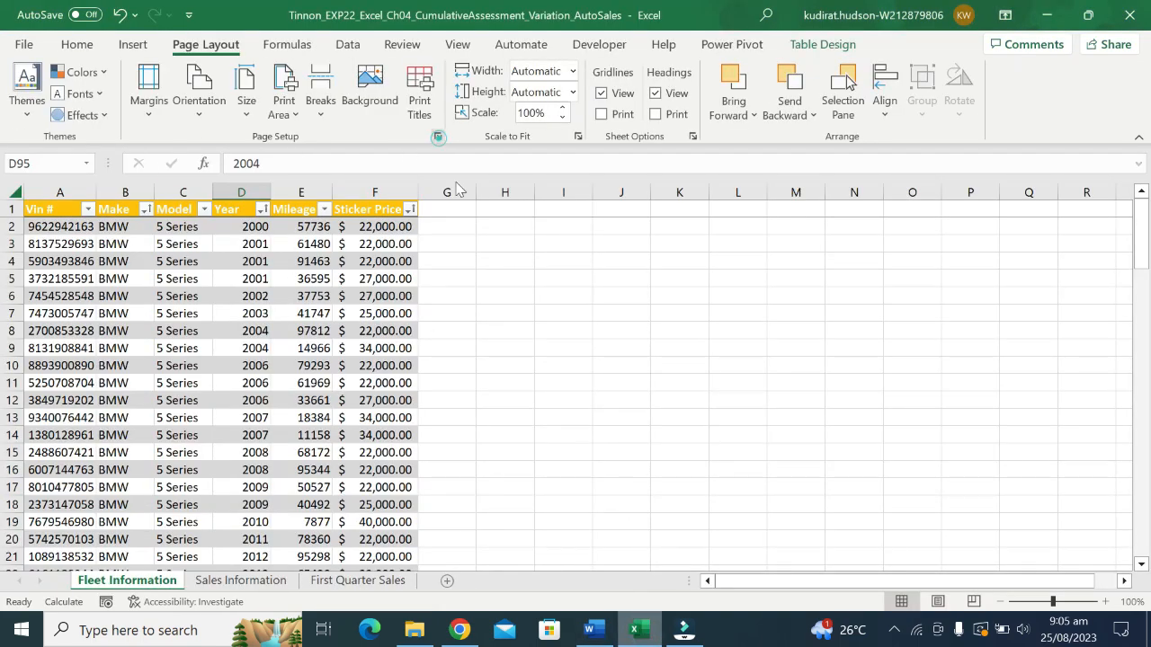
click(531, 182)
click(456, 181)
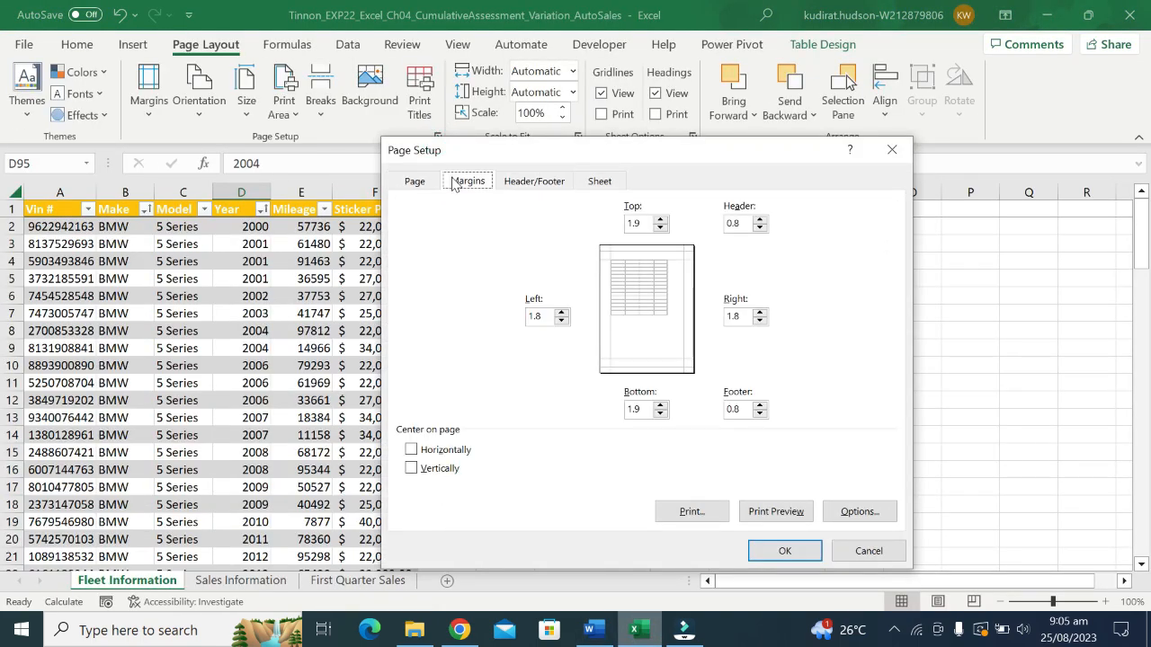
click(598, 181)
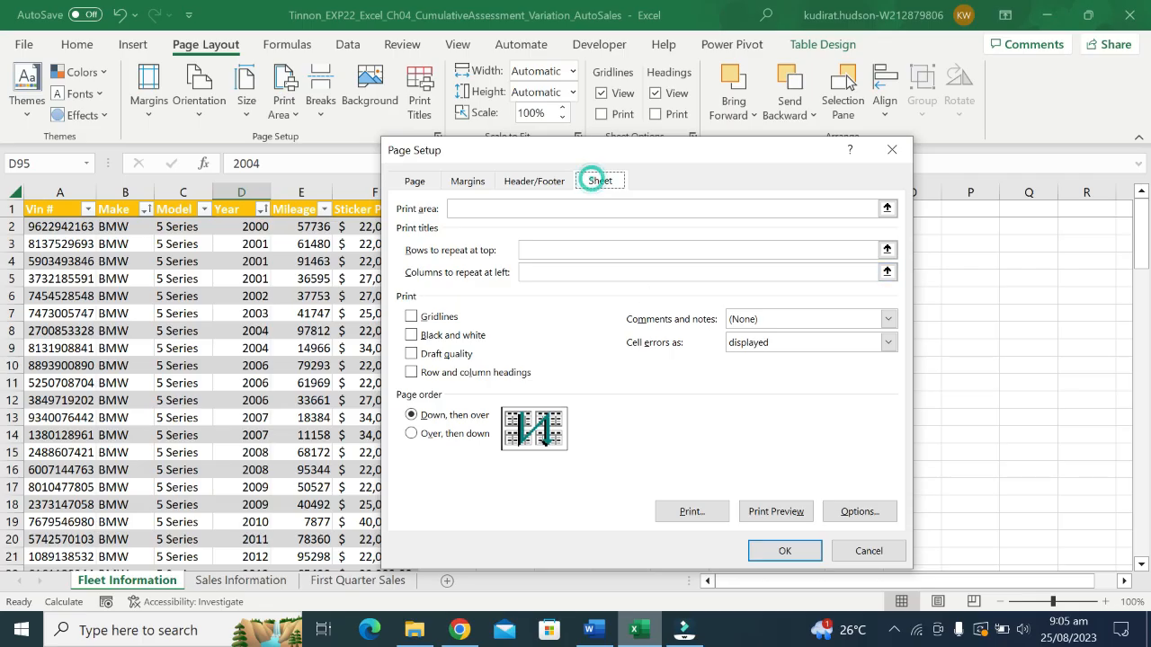
click(618, 246)
click(18, 208)
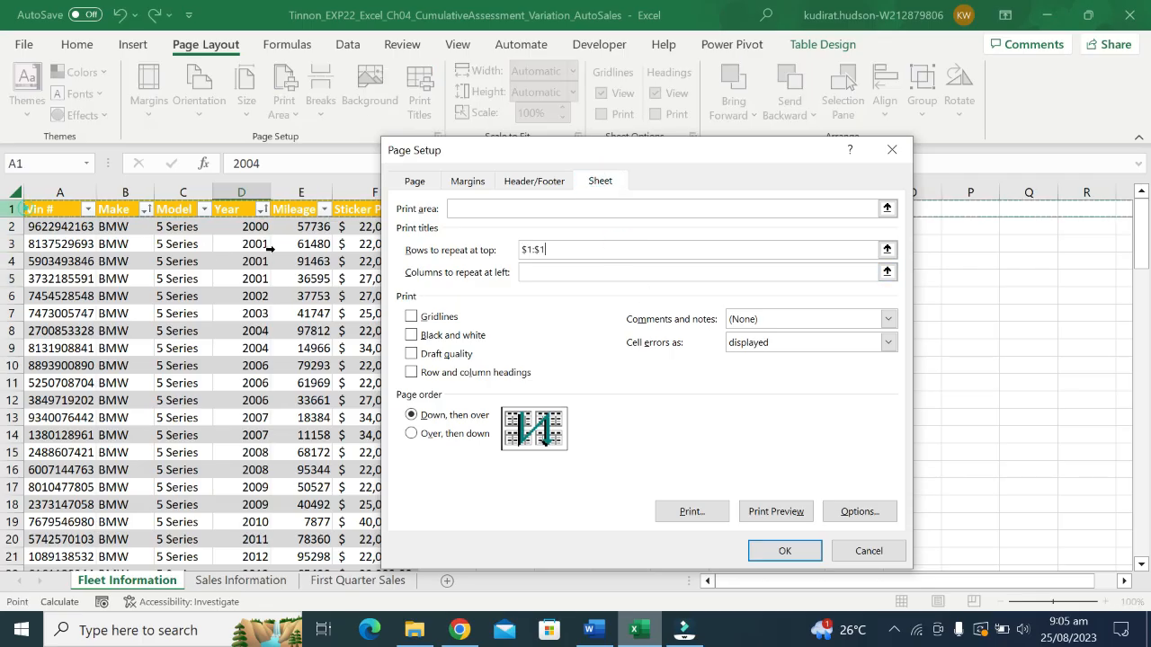
click(786, 550)
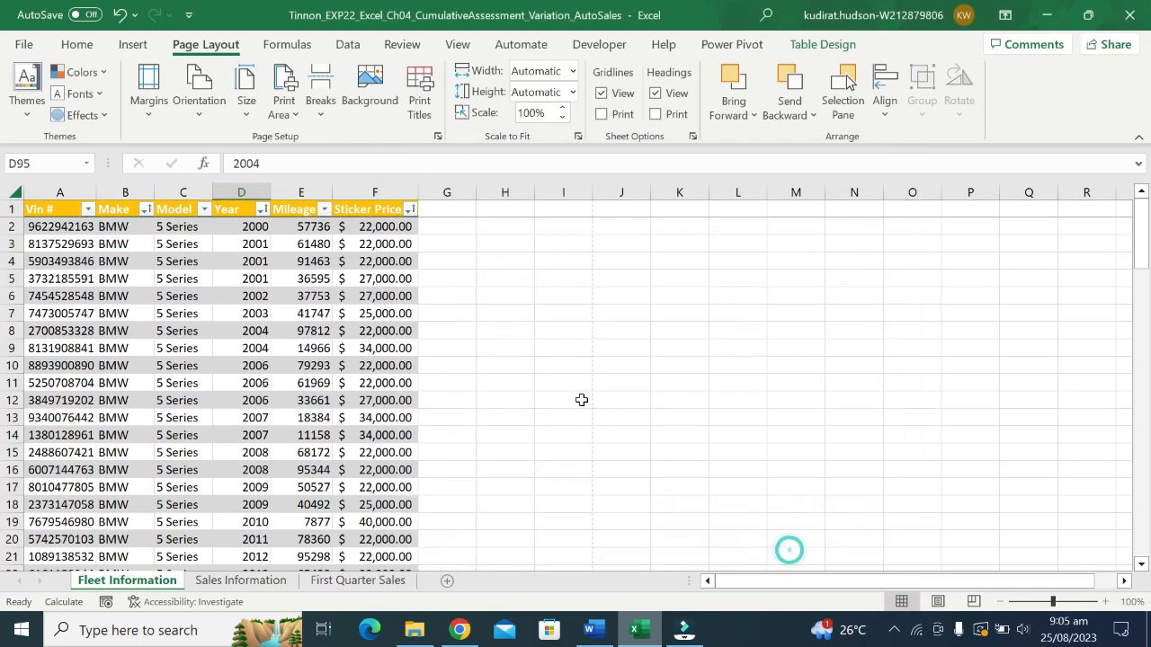
- Look over the worksheet and check in the print preview that the field names repeat on page 2
click(530, 298)
scroll(582, 413, down, 1)
scroll(582, 414, down, 5)
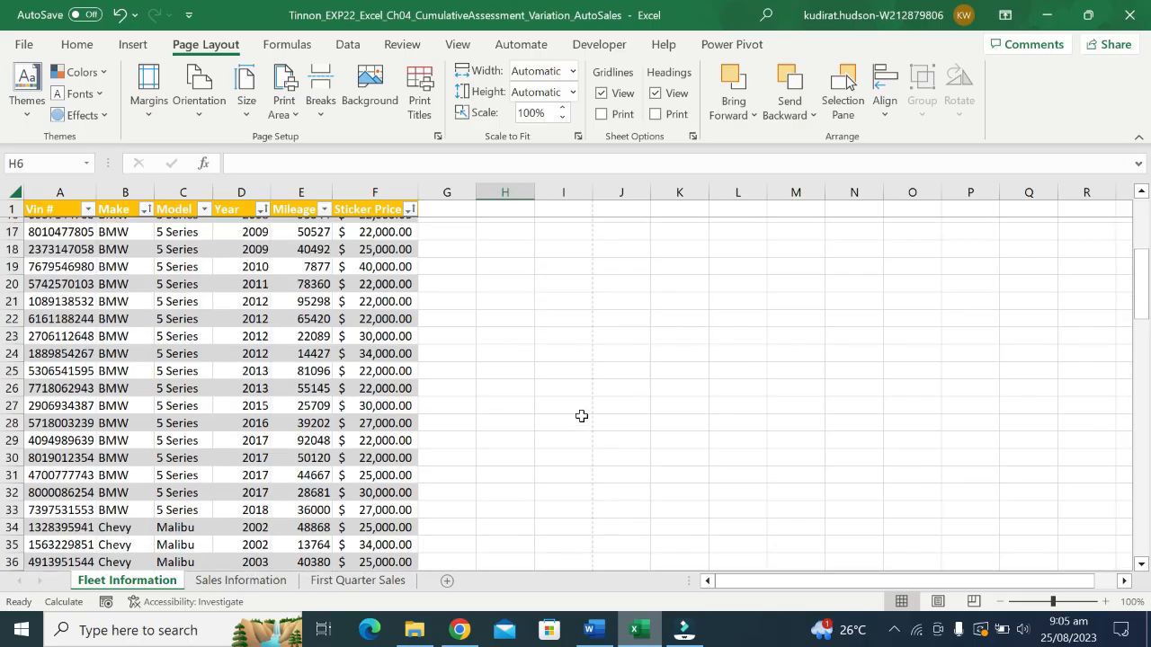
scroll(580, 413, up, 5)
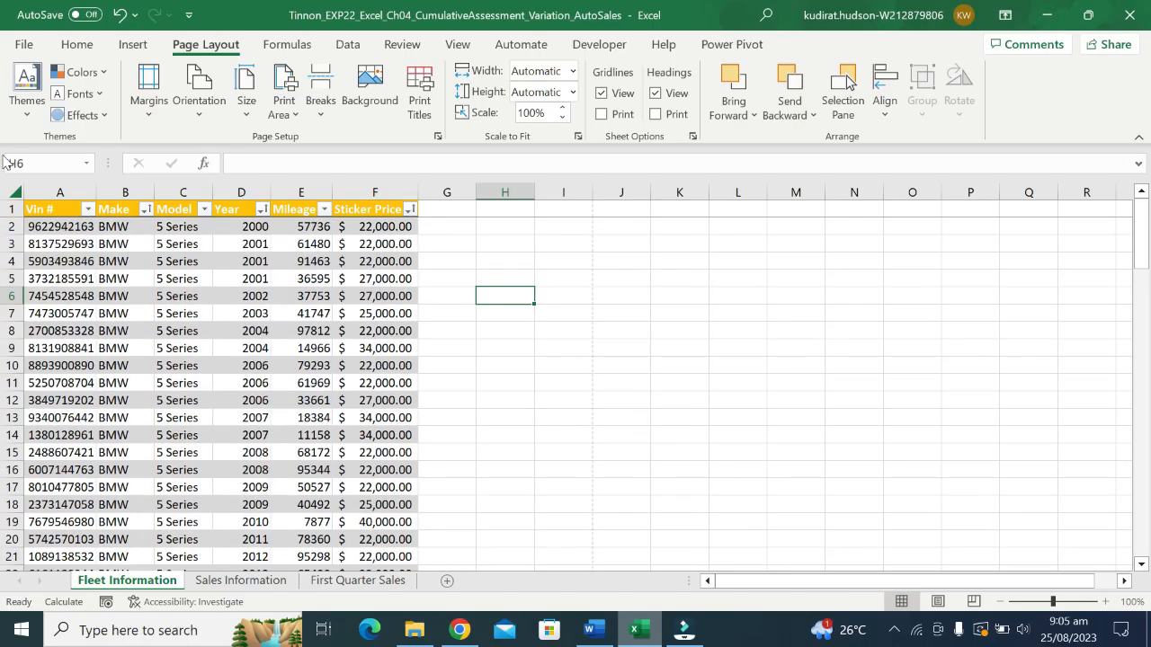
click(25, 50)
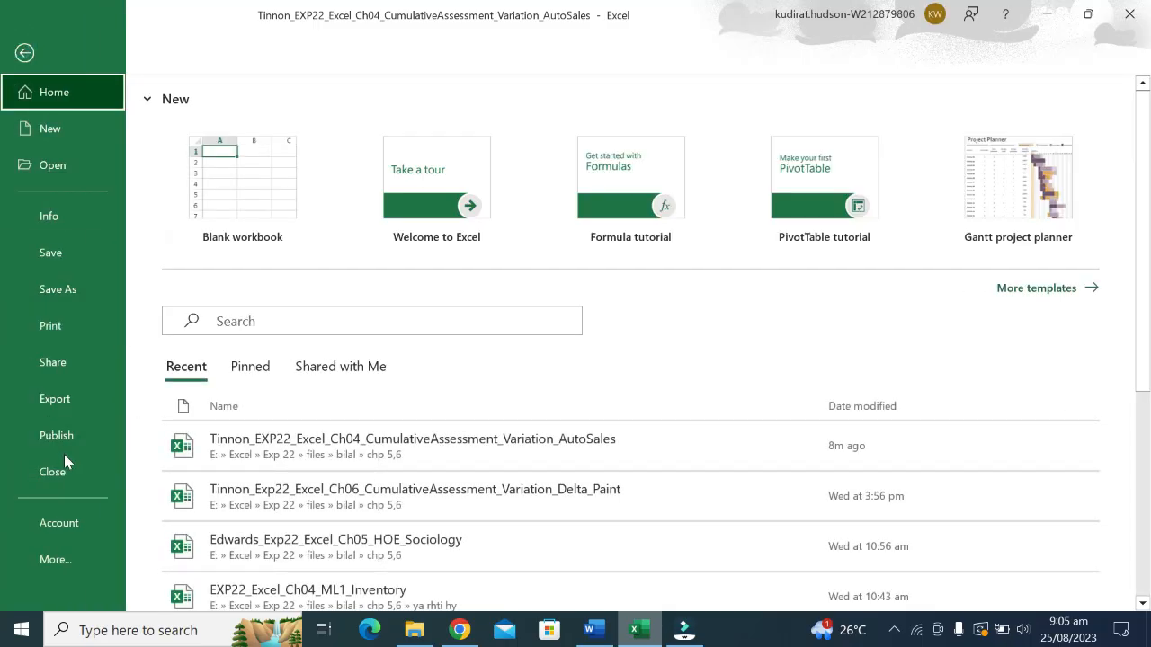
click(79, 327)
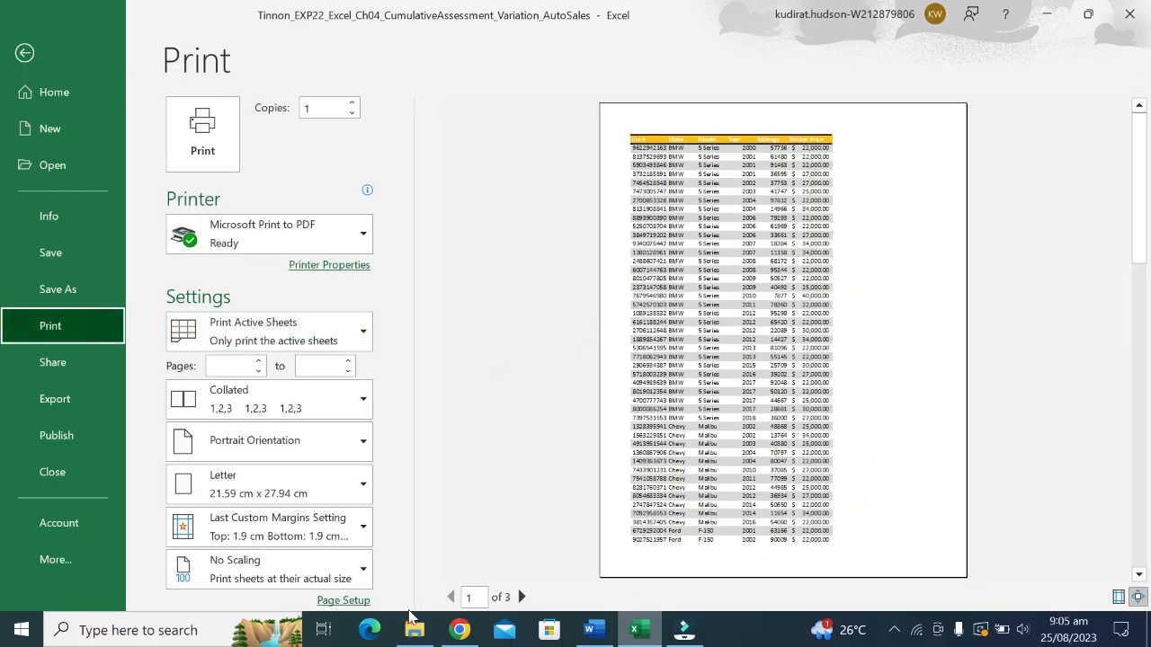
click(520, 597)
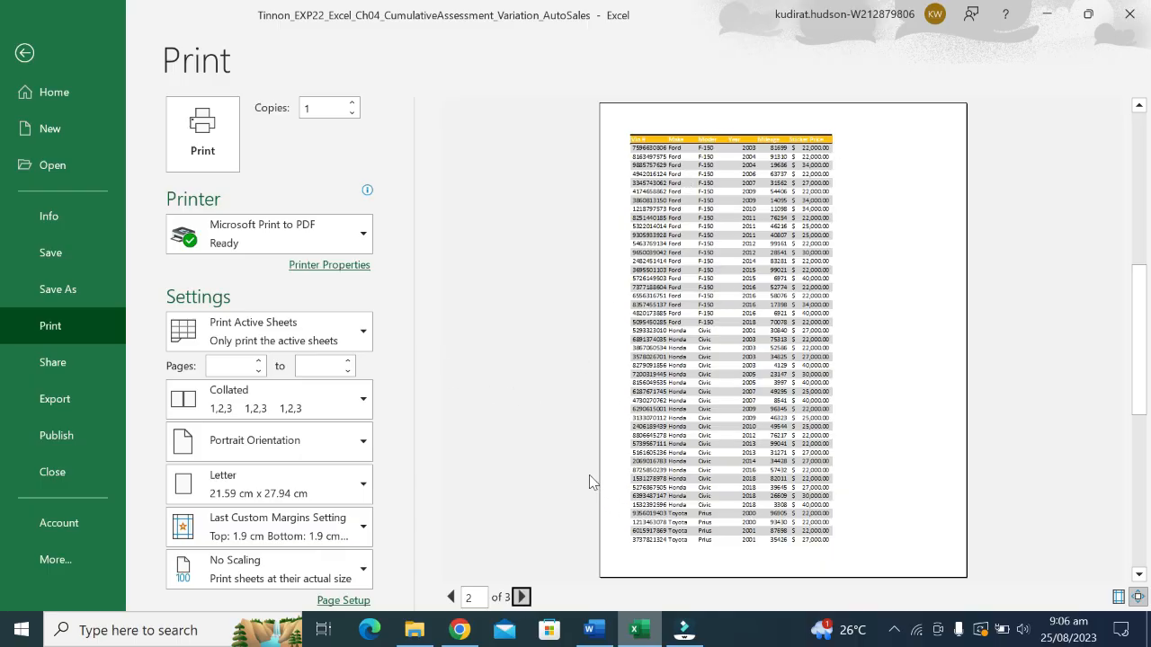
- Review the scaling, print range, orientation, paper size and margin options in the print settings without changing them, and return to the worksheet
click(364, 569)
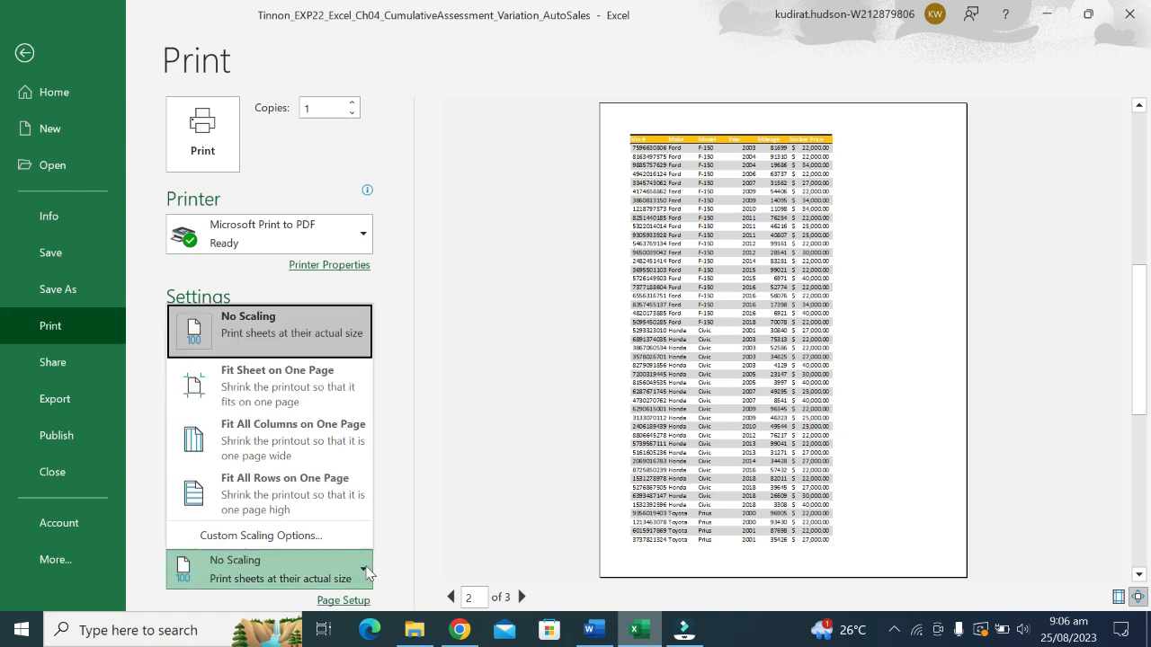
click(438, 507)
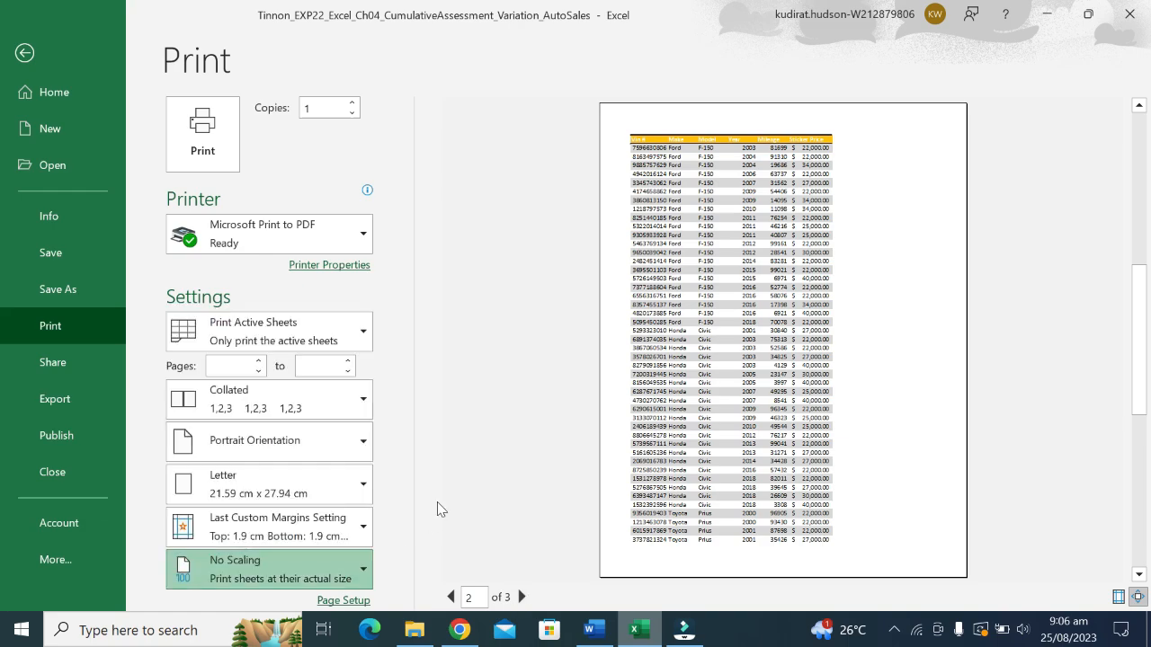
click(360, 333)
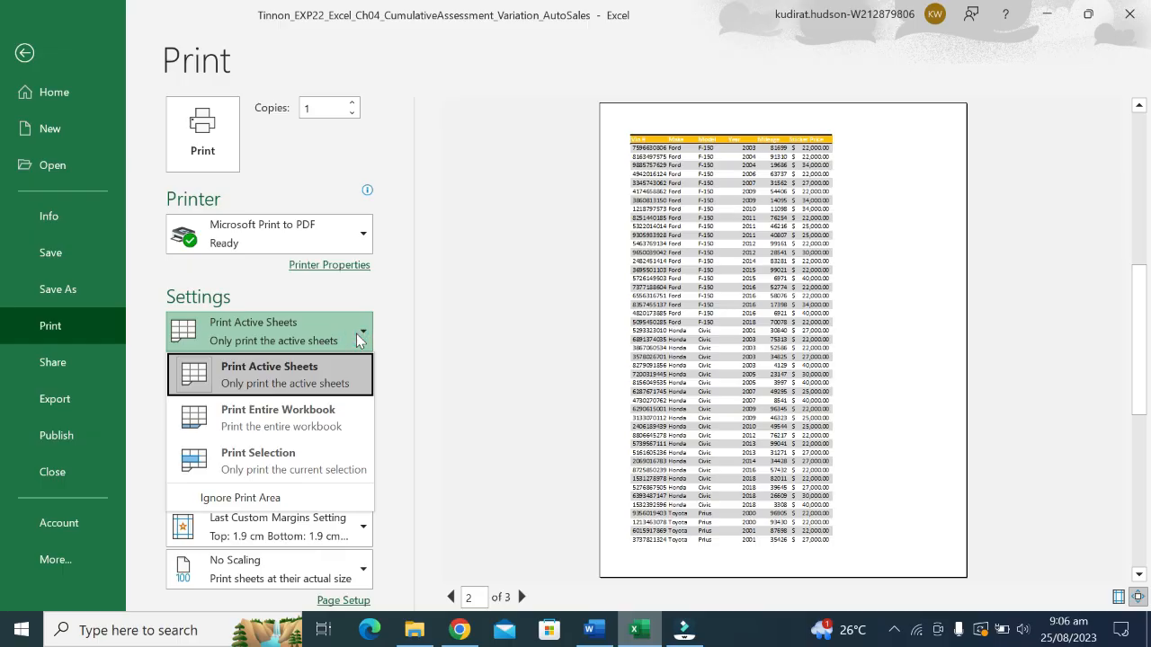
click(444, 445)
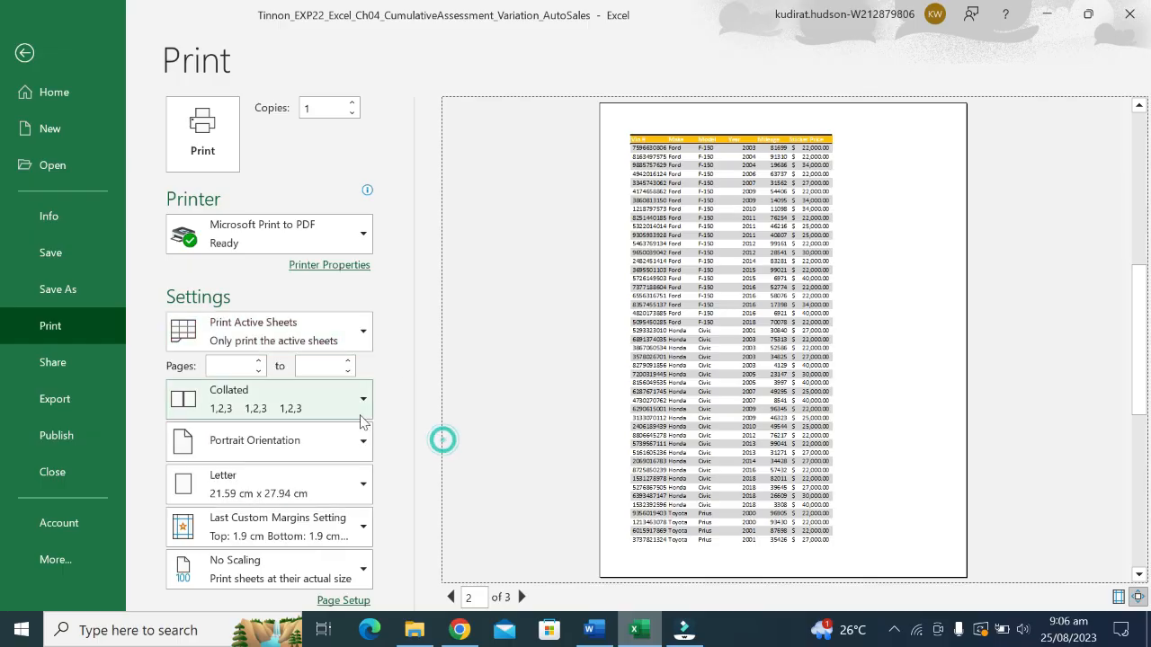
click(360, 447)
click(411, 471)
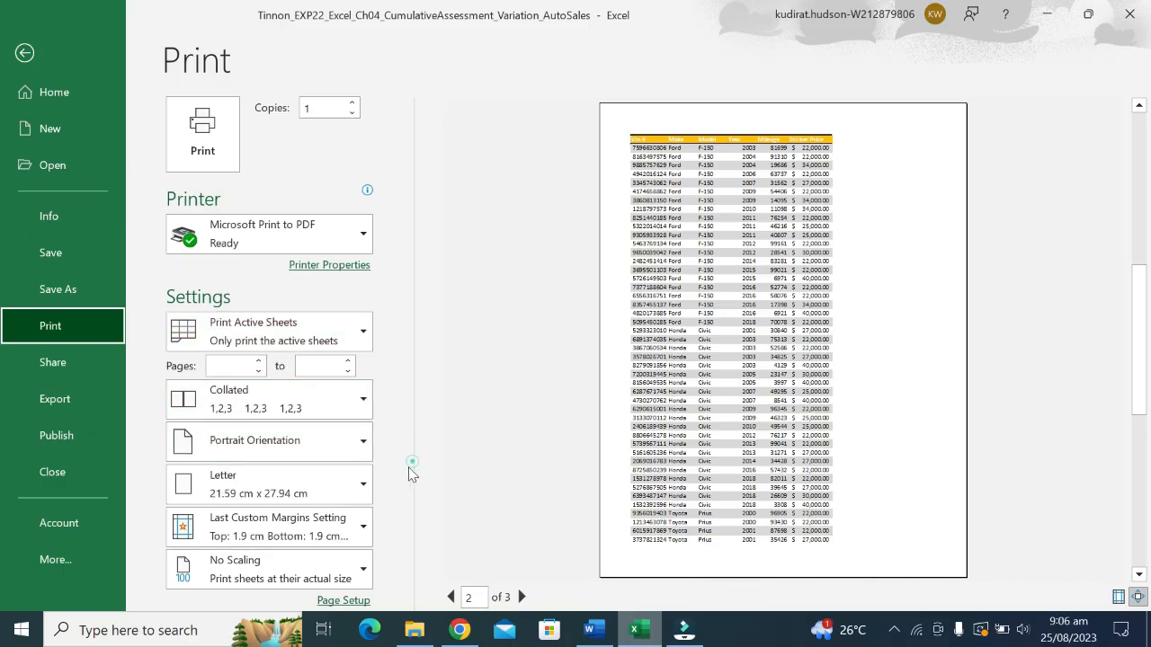
click(363, 486)
click(440, 463)
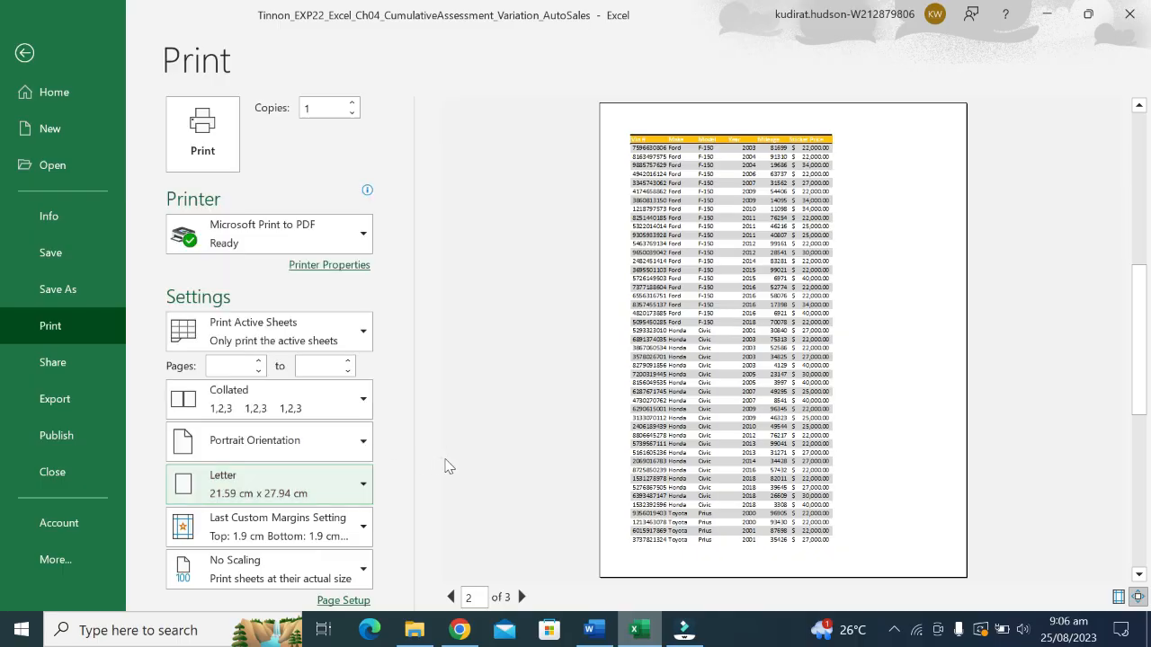
click(363, 529)
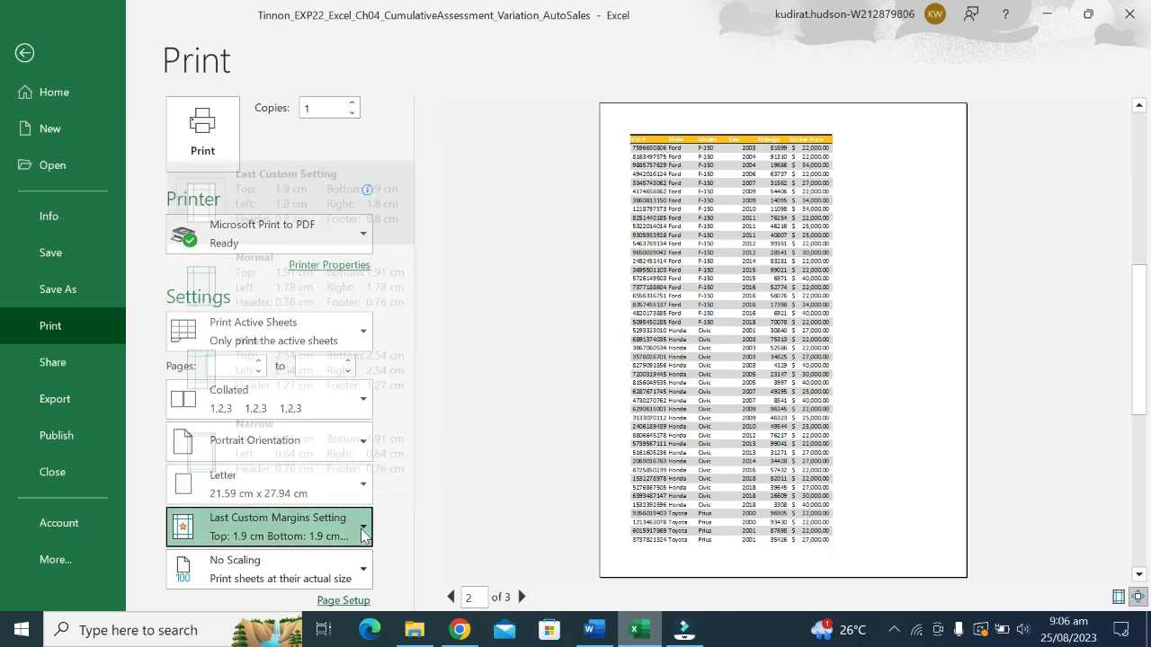
click(435, 480)
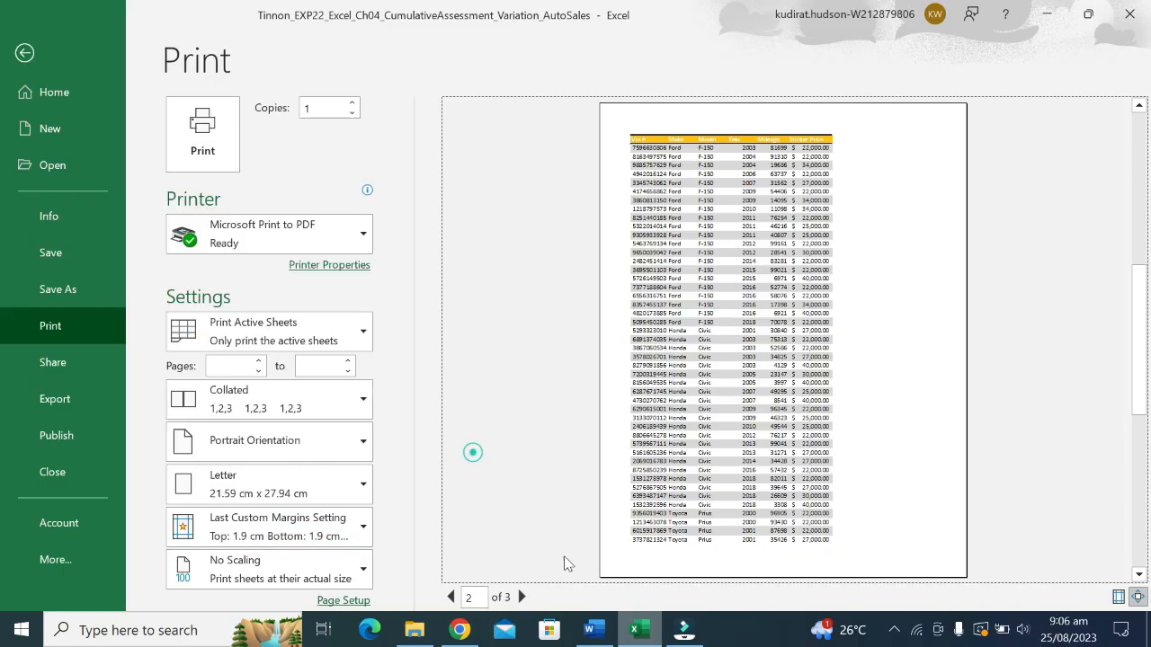
click(25, 56)
click(692, 384)
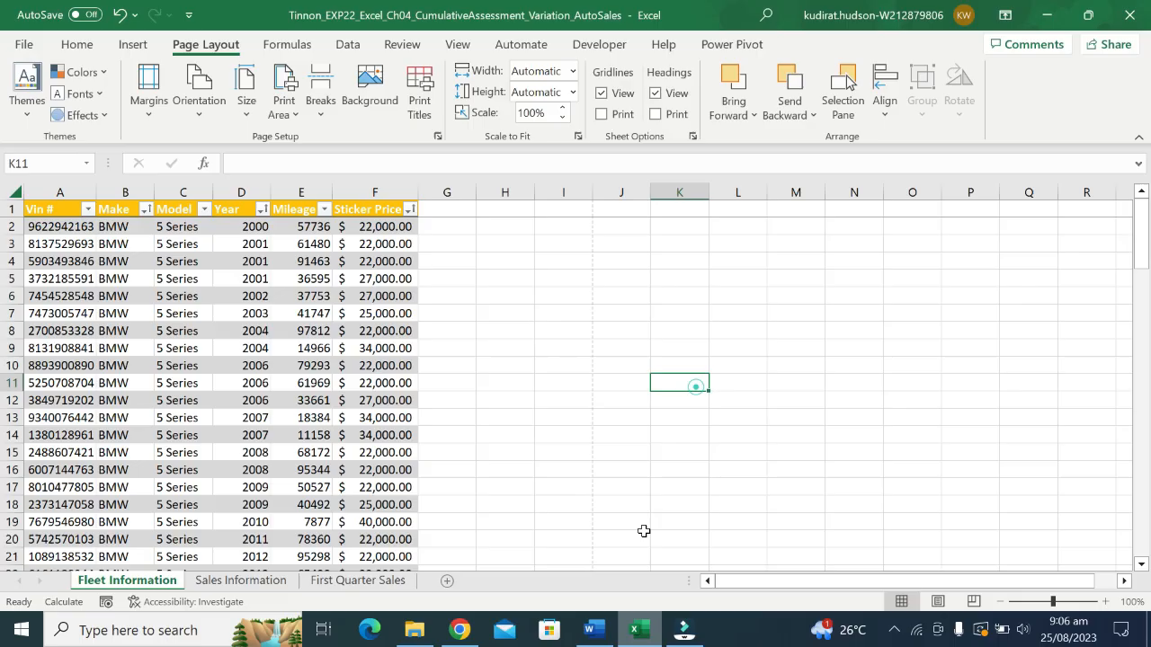
- Switch to the Word instructions and look over the steps through to the end of the document and back up to the project description
click(589, 629)
right_click(589, 629)
click(188, 283)
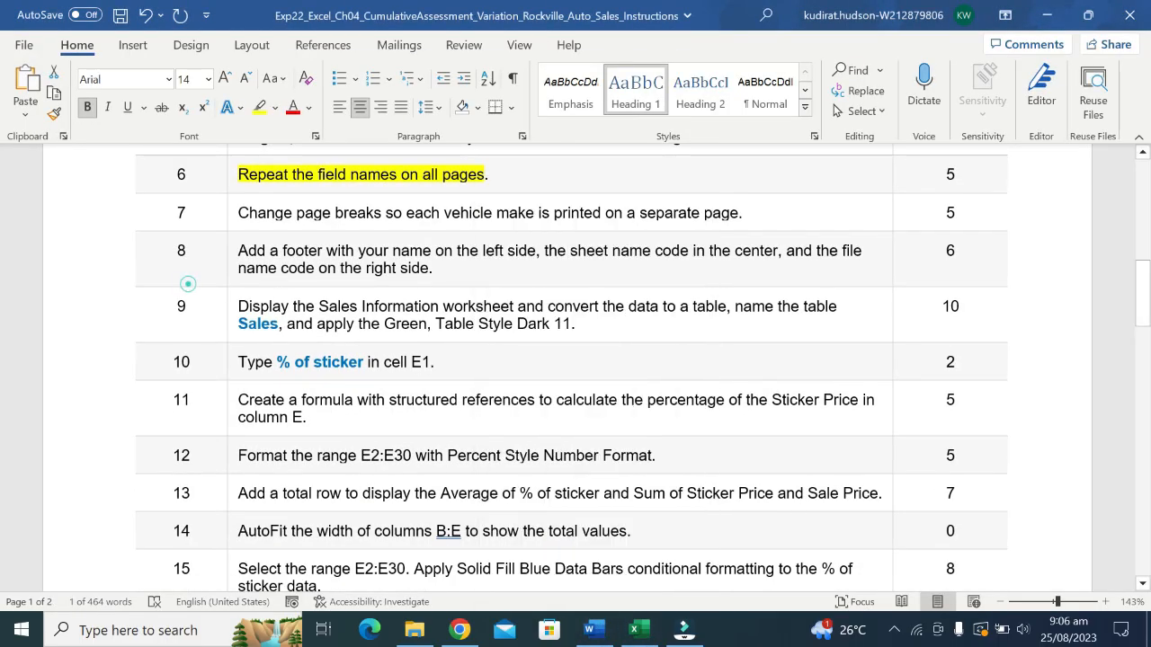
scroll(380, 310, down, 10)
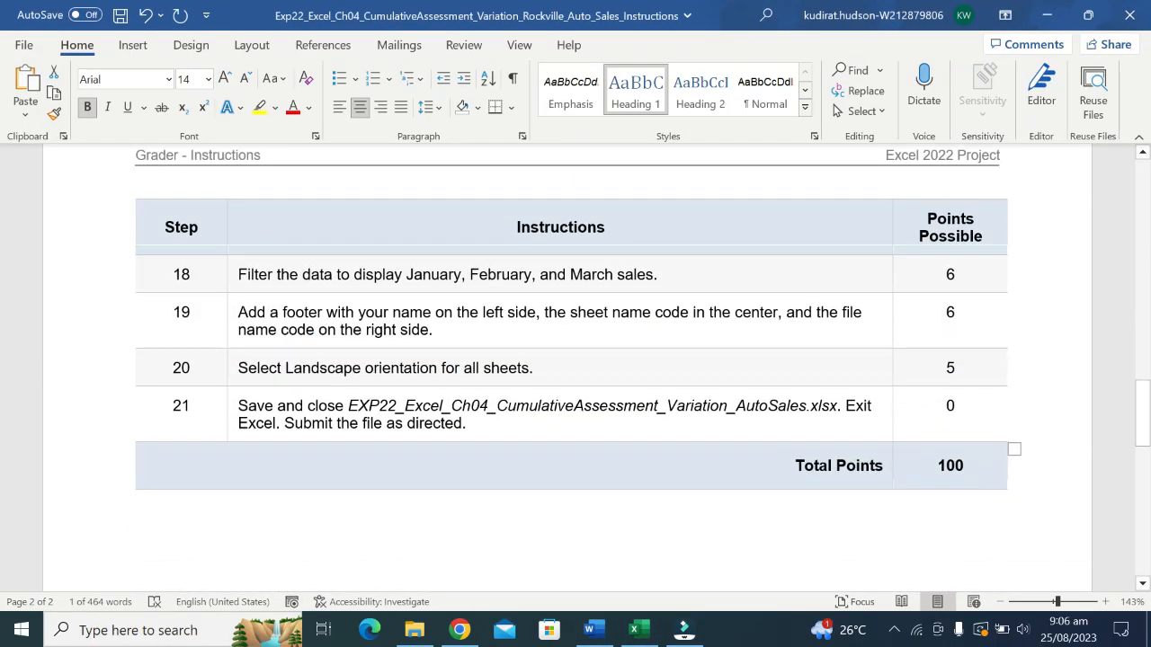
scroll(382, 313, up, 15)
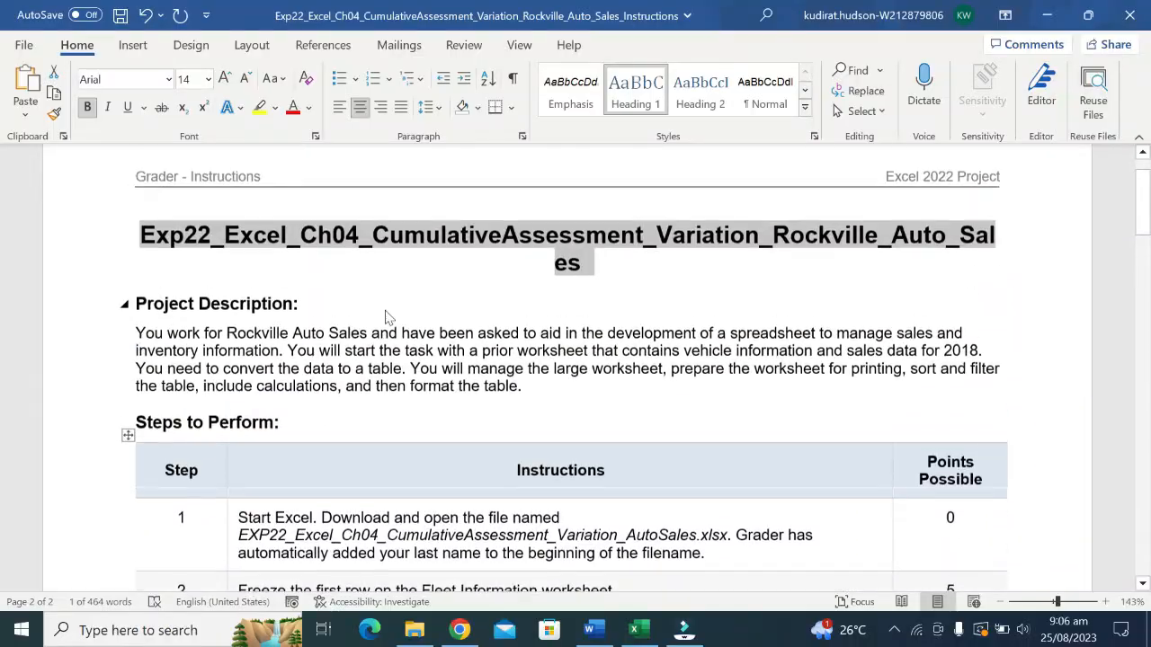
scroll(389, 316, up, 1)
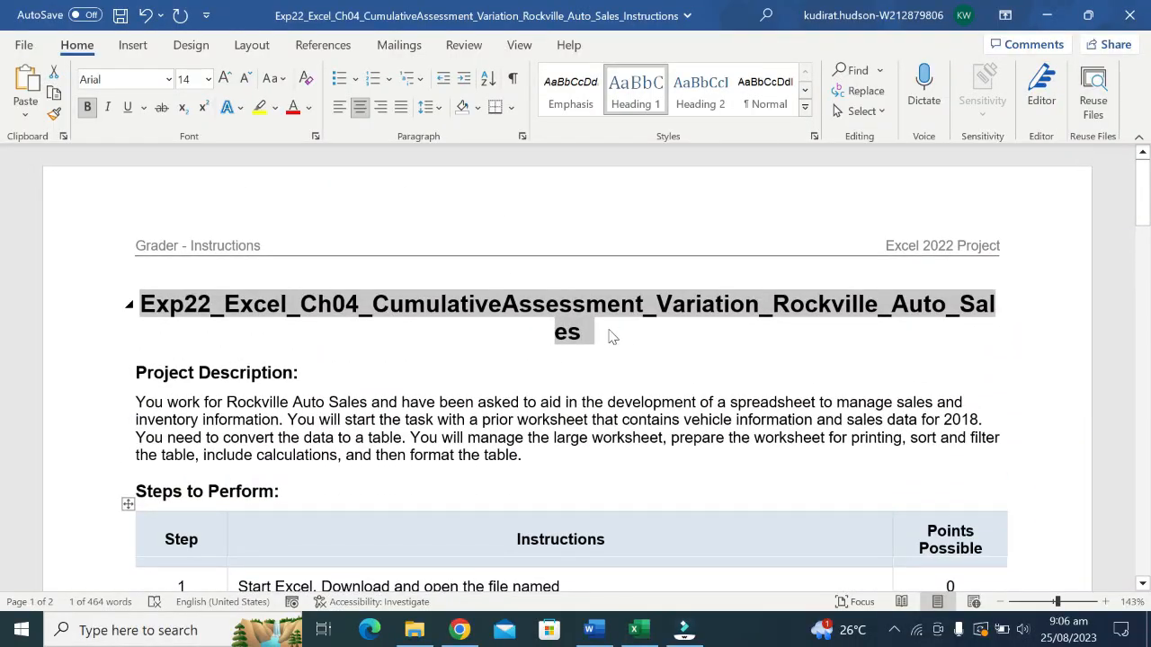